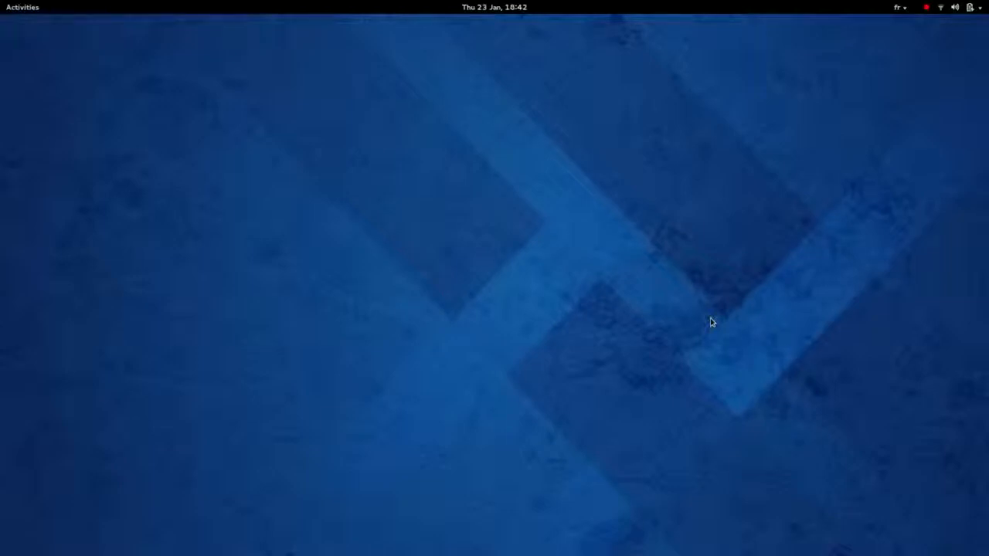
key("super")
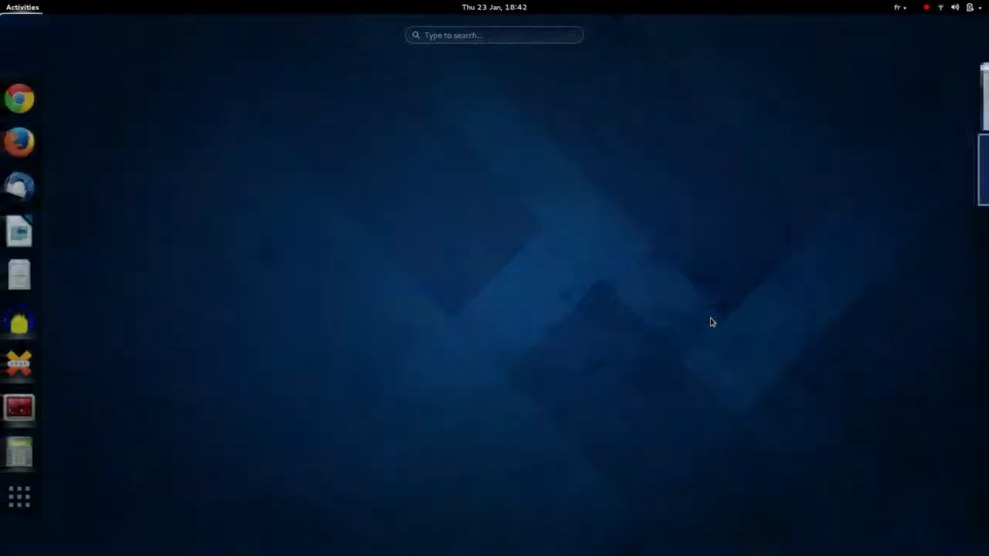
type("chriom")
key("Return")
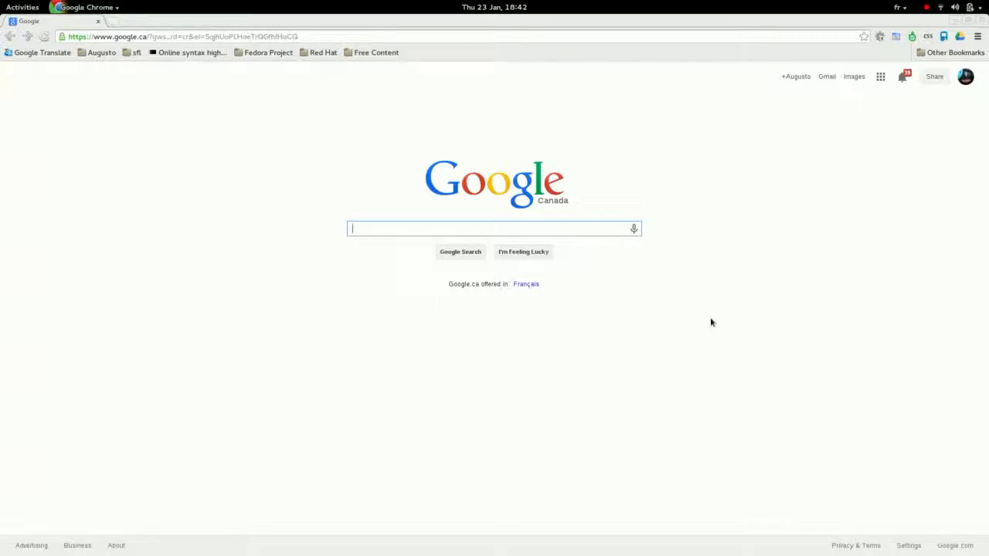
type("rds")
key("Return")
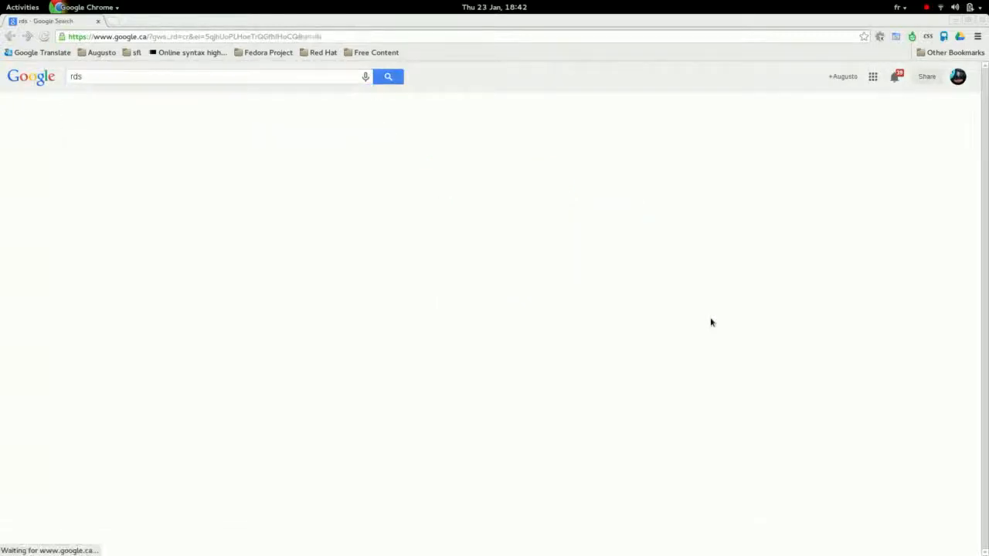
left_click(199, 155)
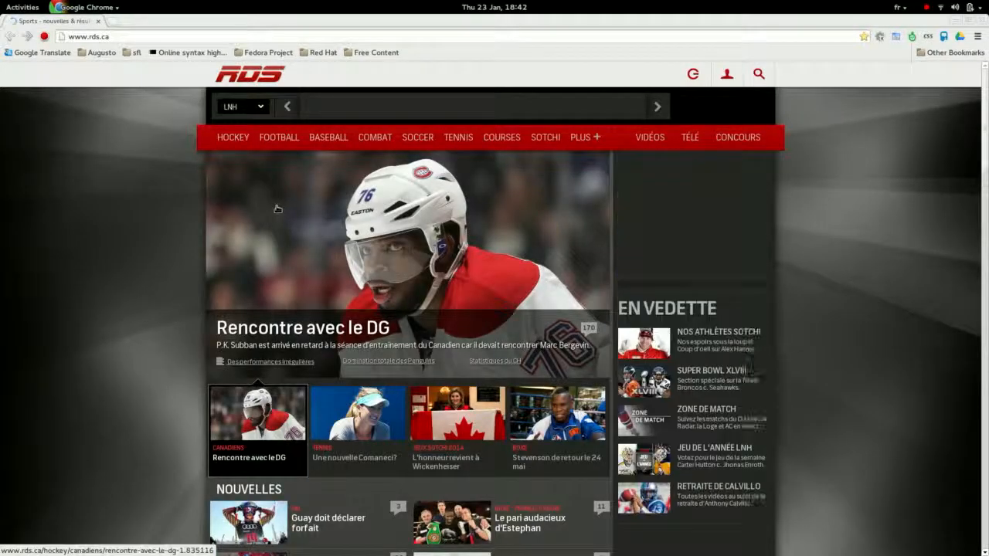
View the RDS page source, copy its opening lines down to the apple-touch-icon links, and tile the browser on half the screen
right_click(110, 198)
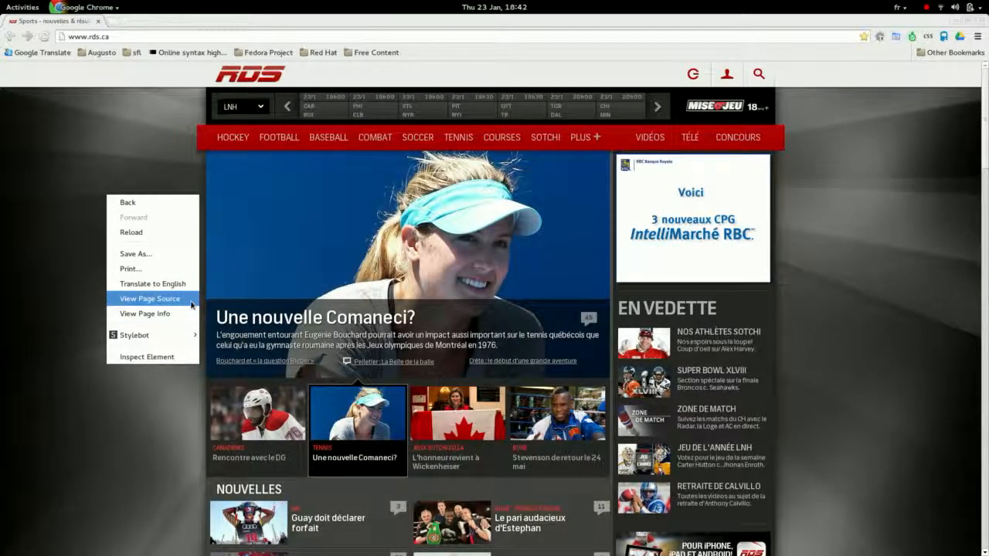
left_click(150, 298)
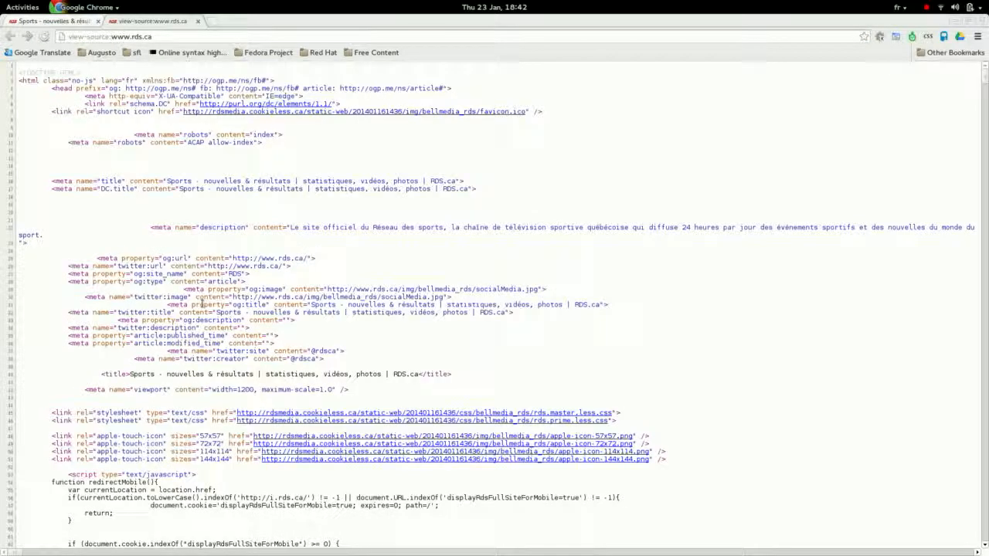
left_click_drag(24, 71, 67, 459)
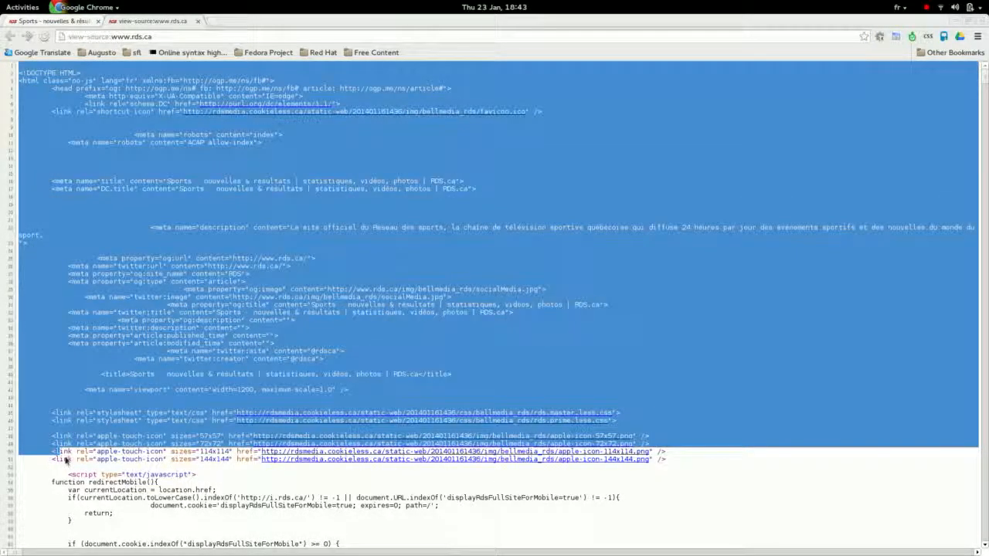
key("super+Left")
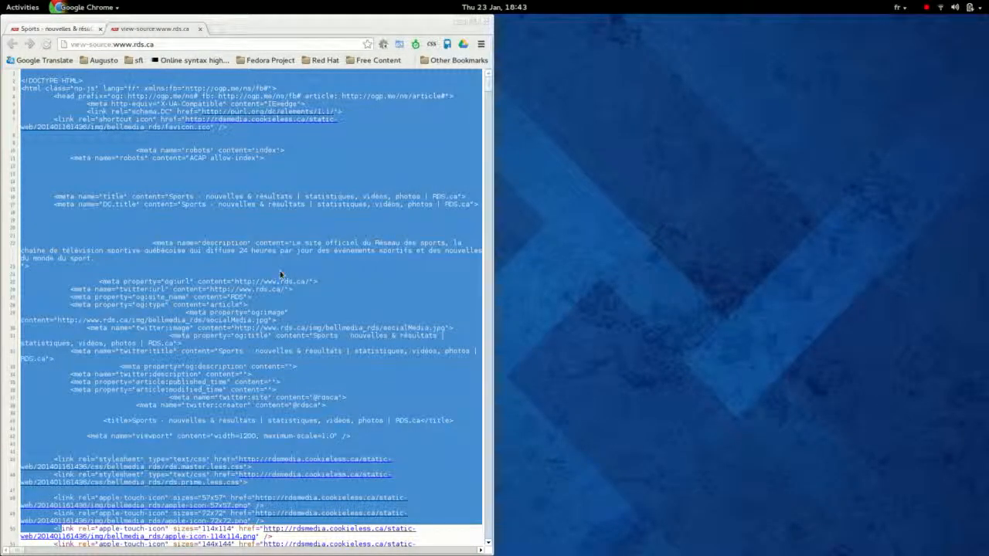
left_click(346, 174)
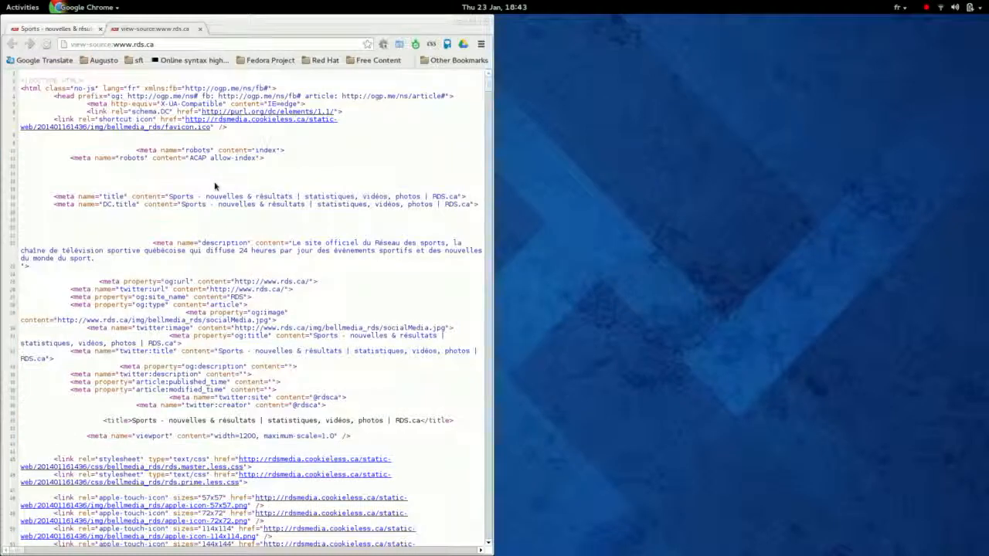
Launch LibreOffice Writer with a blank document and tile it beside the browser
key("super")
type("write")
key("Return")
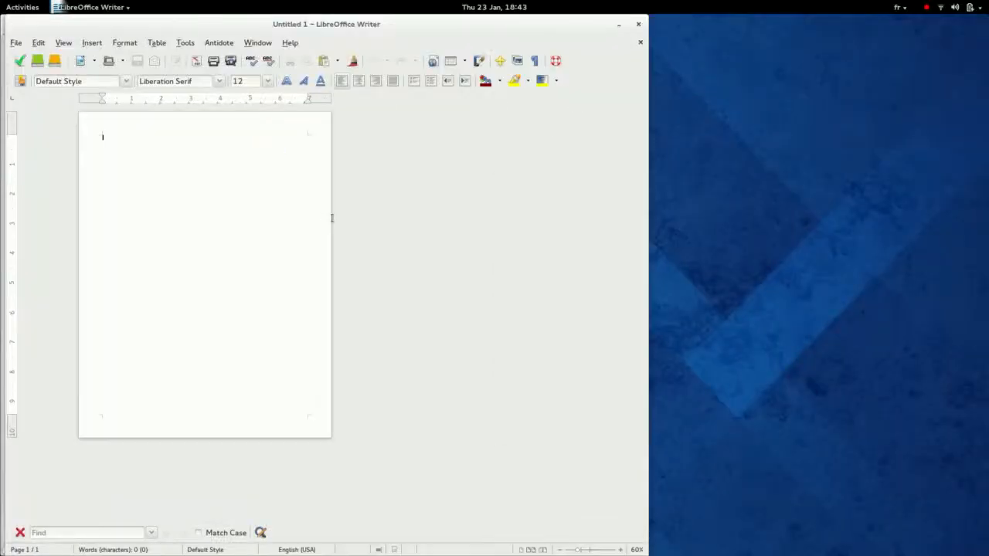
key("super+Right")
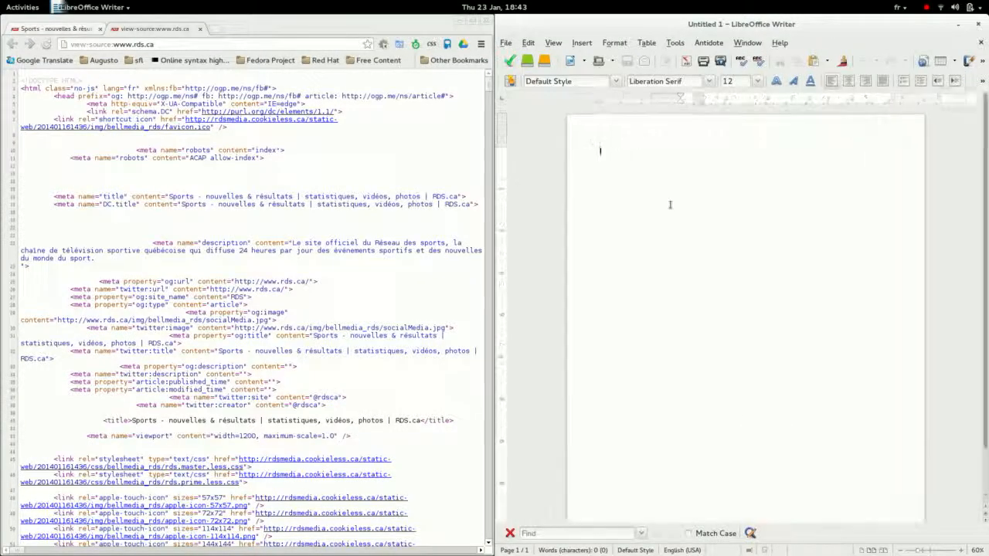
Try pasting the copied page source directly into the blank document, check the formatting, and undo the paste
key("ctrl+v")
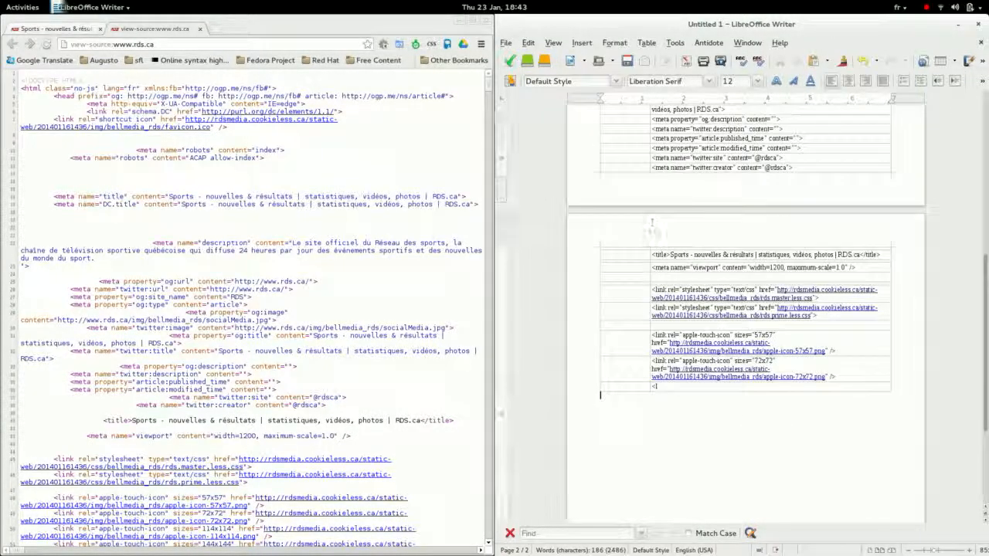
scroll(755, 327, "up", 5)
scroll(755, 325, "up", 3)
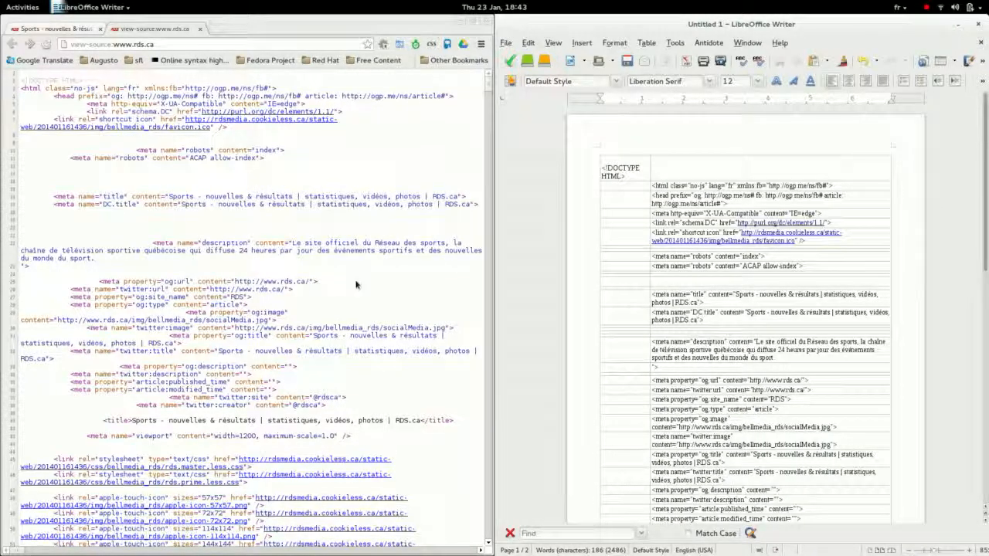
key("ctrl+z")
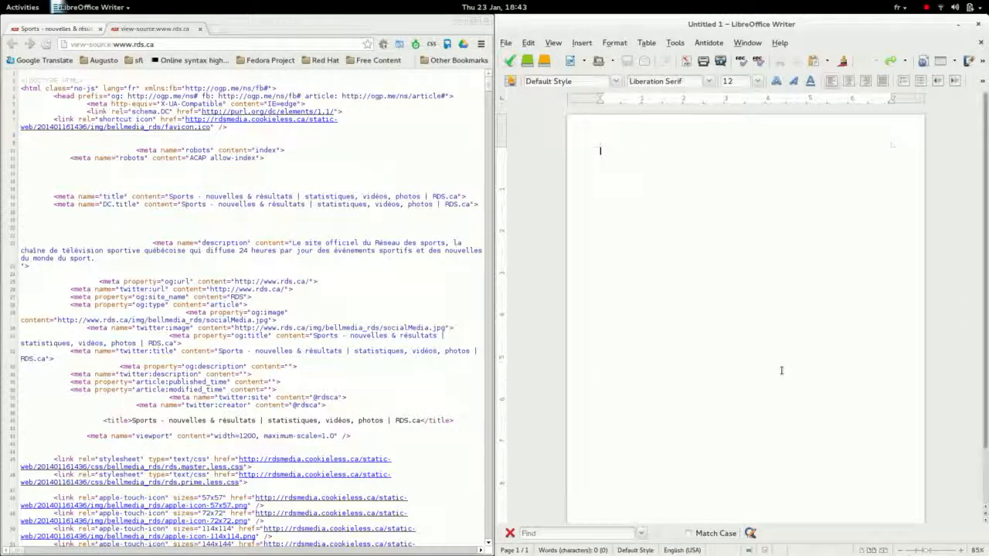
Try pasting the source code as unformatted text, review it from the start, and undo the paste
key("ctrl+shift+v")
double_click(664, 272)
scroll(826, 268, "up", 10)
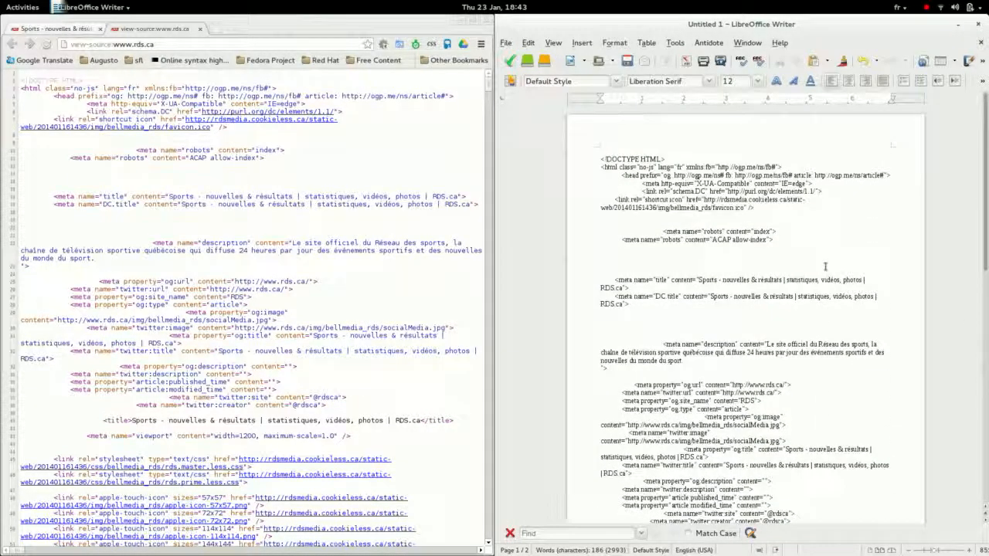
key("ctrl+z")
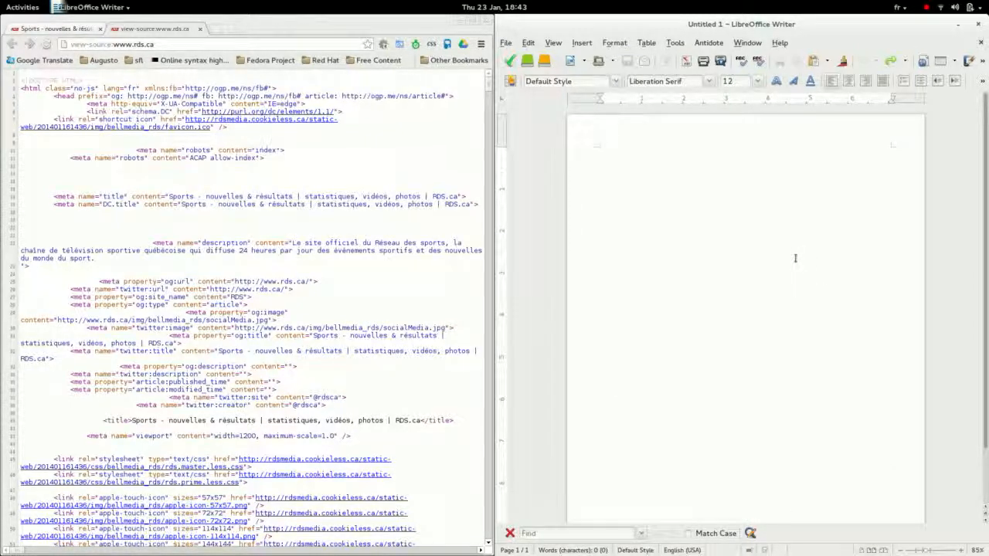
Try pasting the source code as HTML (HyperText Markup Language), review it, and undo the paste
key("ctrl+shift+v")
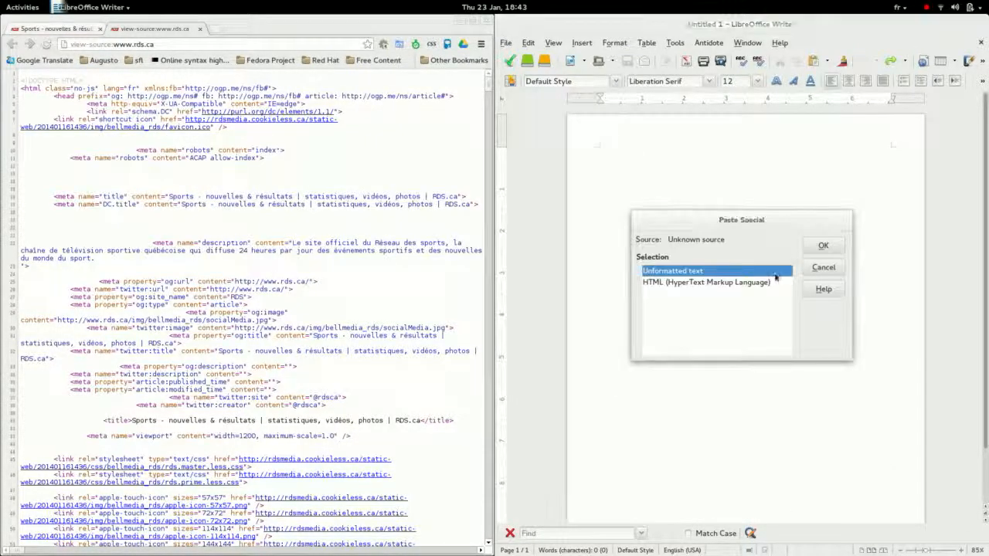
left_click(678, 284)
left_click(823, 246)
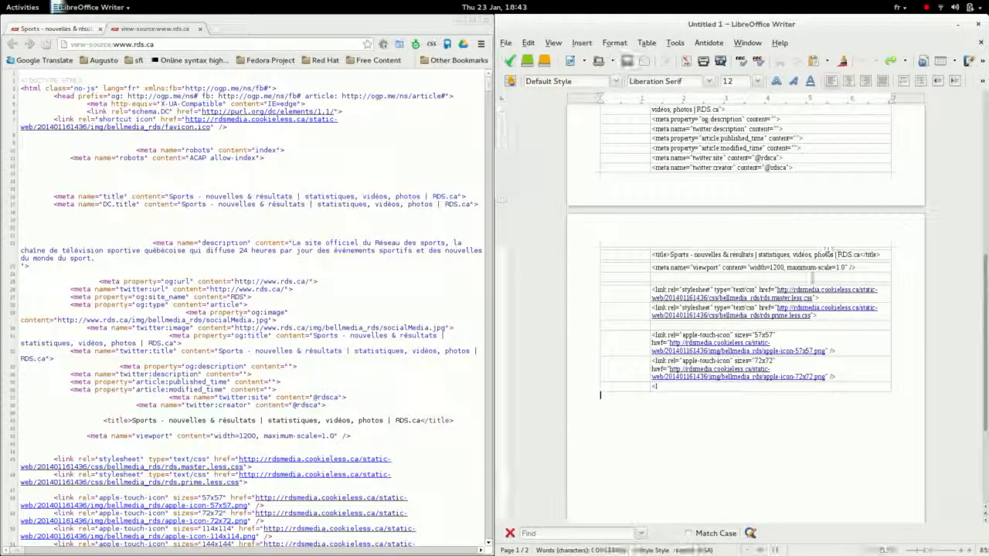
scroll(800, 270, "up", 3)
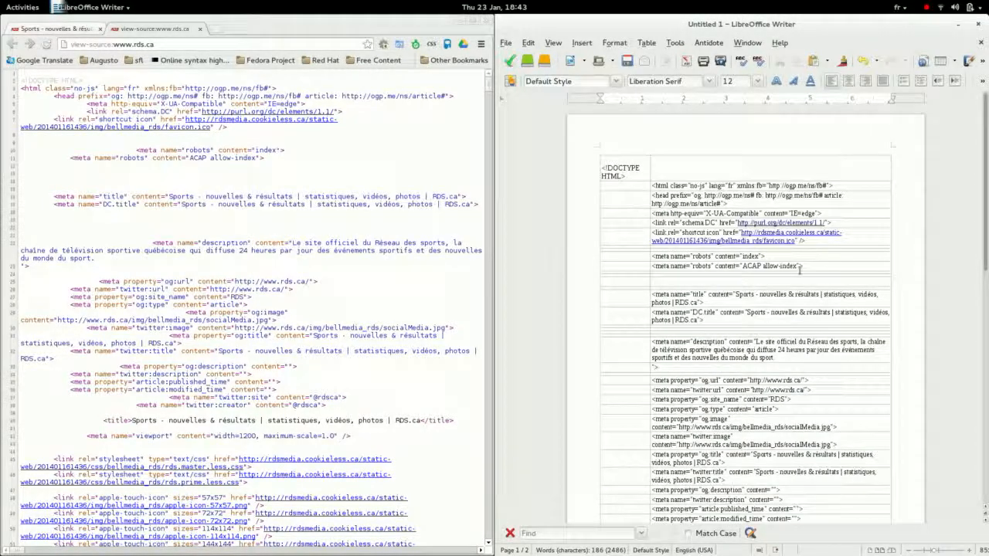
key("ctrl+z")
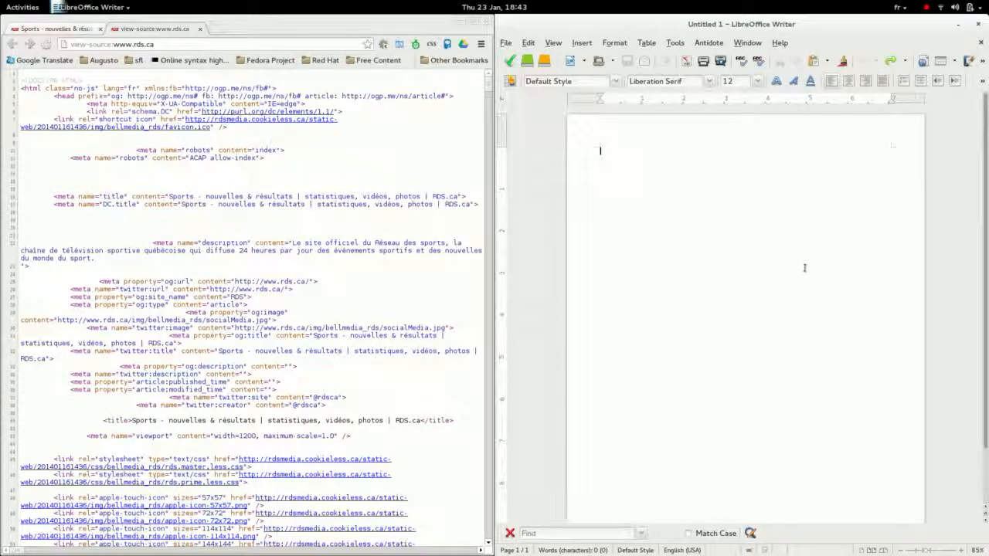
Open the bookmarked Online syntax highlighter in a new Chrome tab and paste the copied page source as its source code
left_click(215, 31)
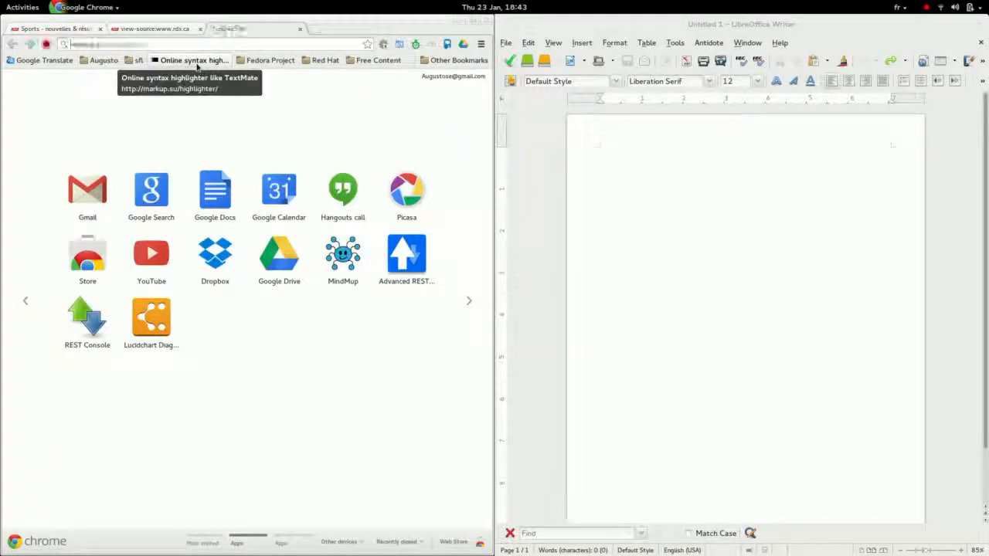
left_click(194, 59)
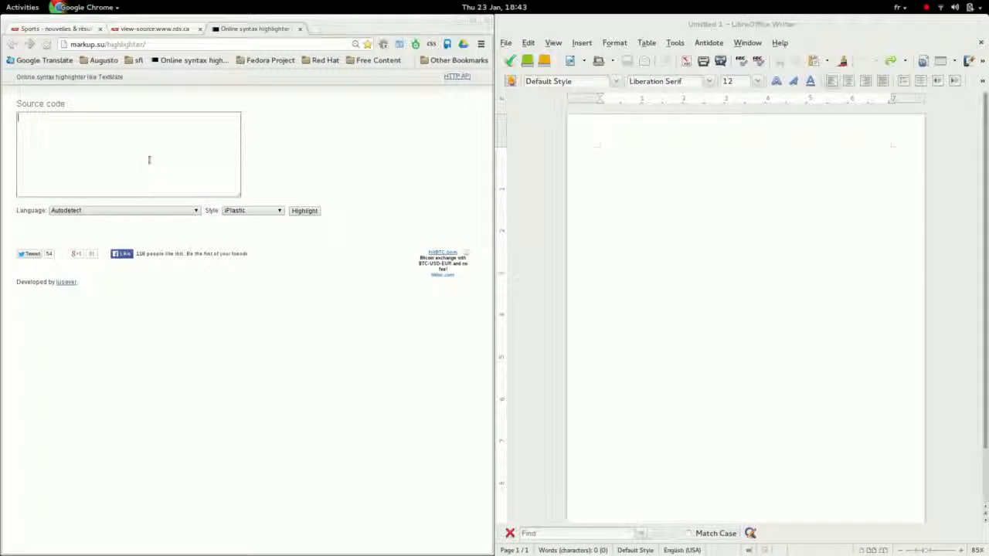
key("ctrl+v")
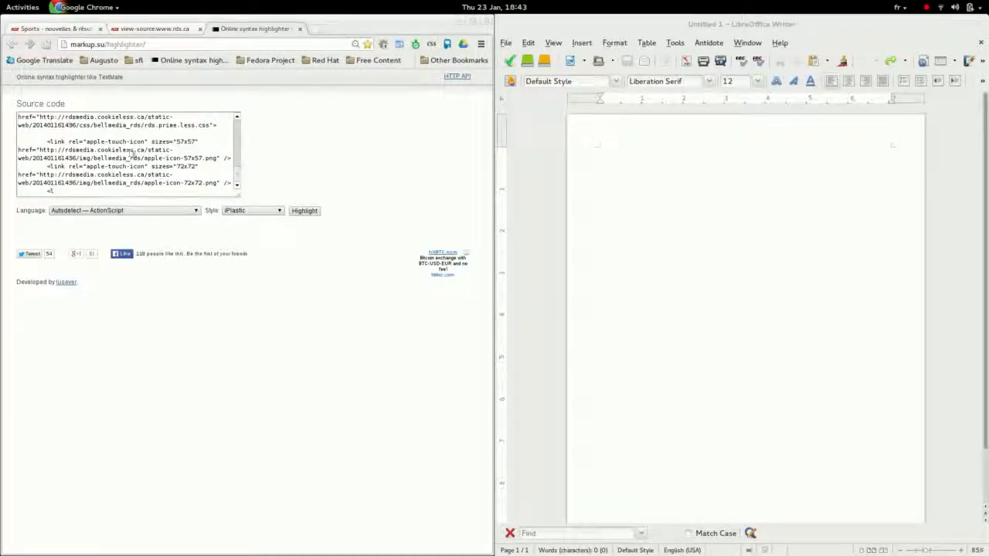
Set the highlighter's language to JavaScript, keep the iPlastic style, and generate the highlighted code
left_click(170, 212)
scroll(171, 272, "down", 1)
scroll(171, 272, "down", 10)
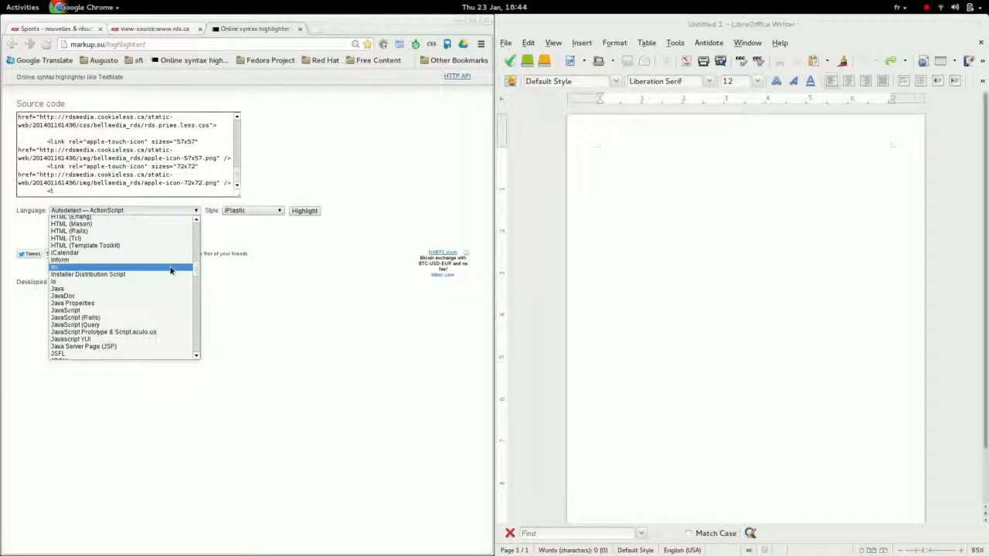
left_click(122, 311)
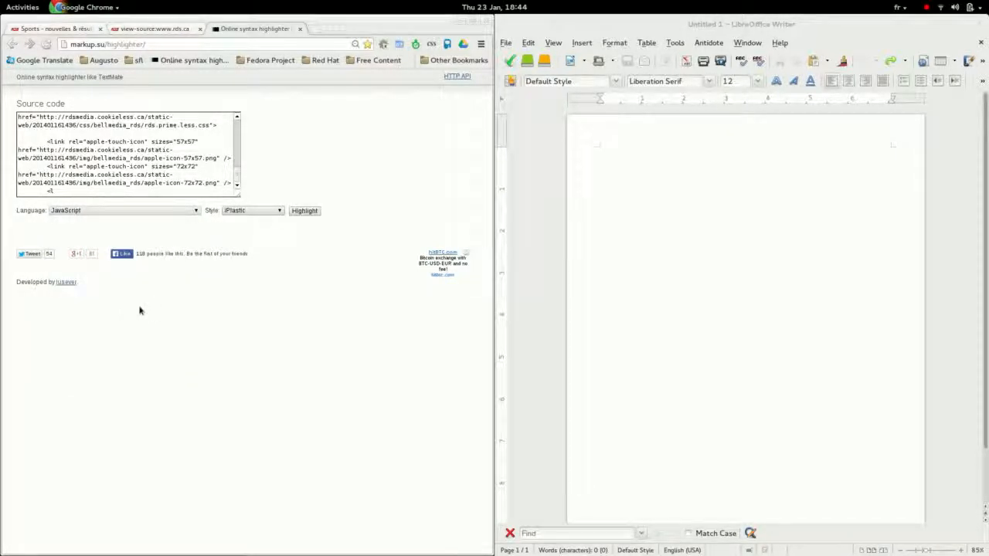
left_click(249, 210)
left_click(256, 214)
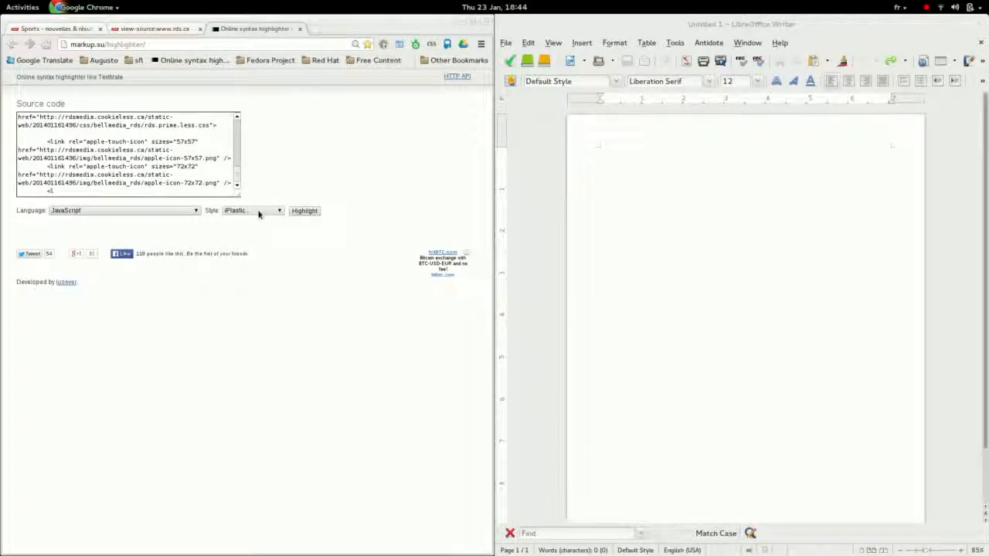
left_click(317, 214)
left_click(314, 133)
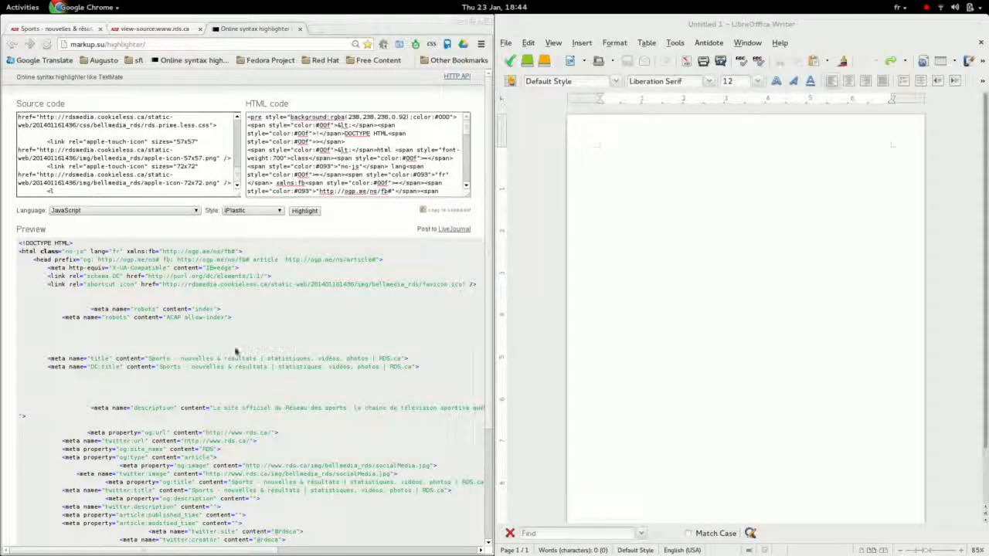
Review the highlighted preview, and try the Amy and Cobalt styles on it
scroll(129, 326, "down", 3)
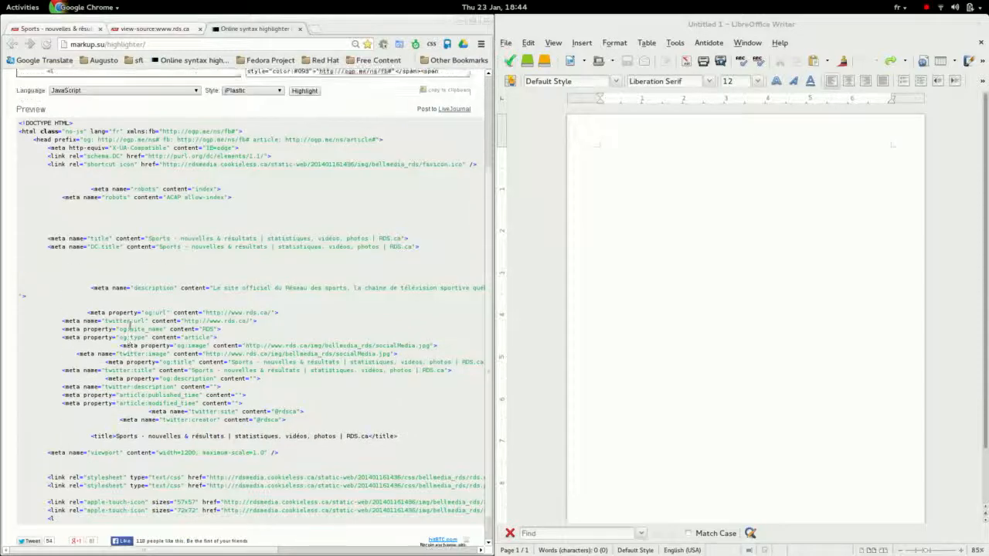
scroll(128, 325, "up", 3)
left_click(243, 203)
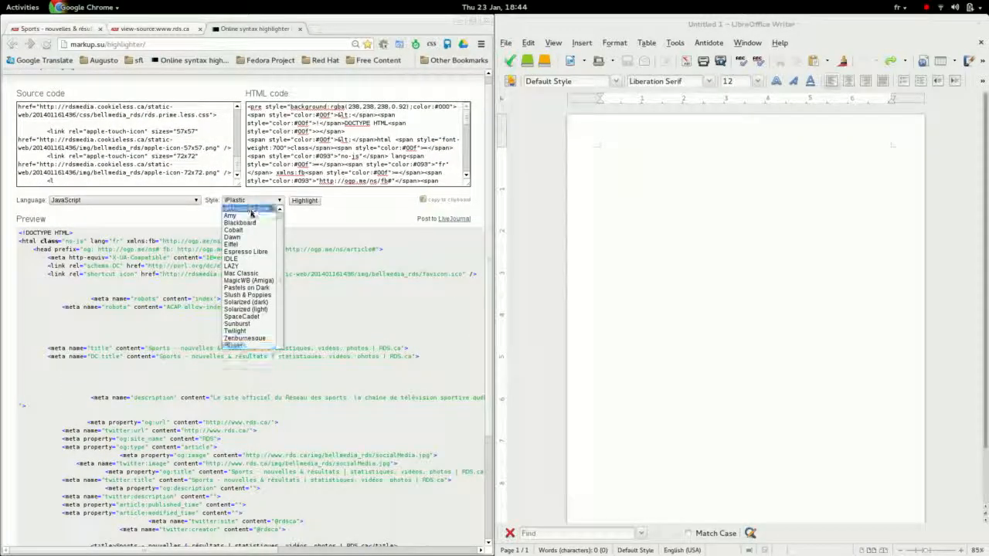
left_click(251, 215)
left_click(257, 203)
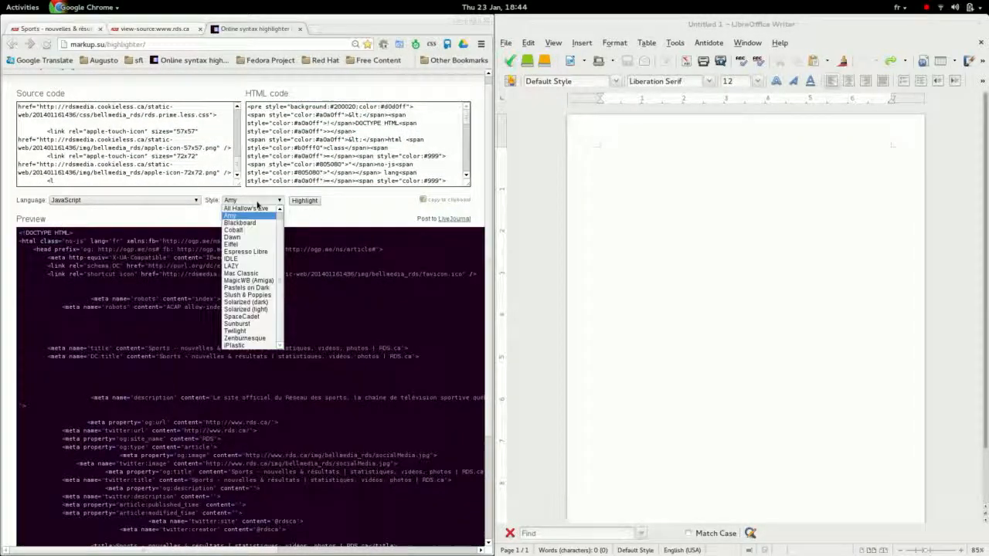
left_click(260, 229)
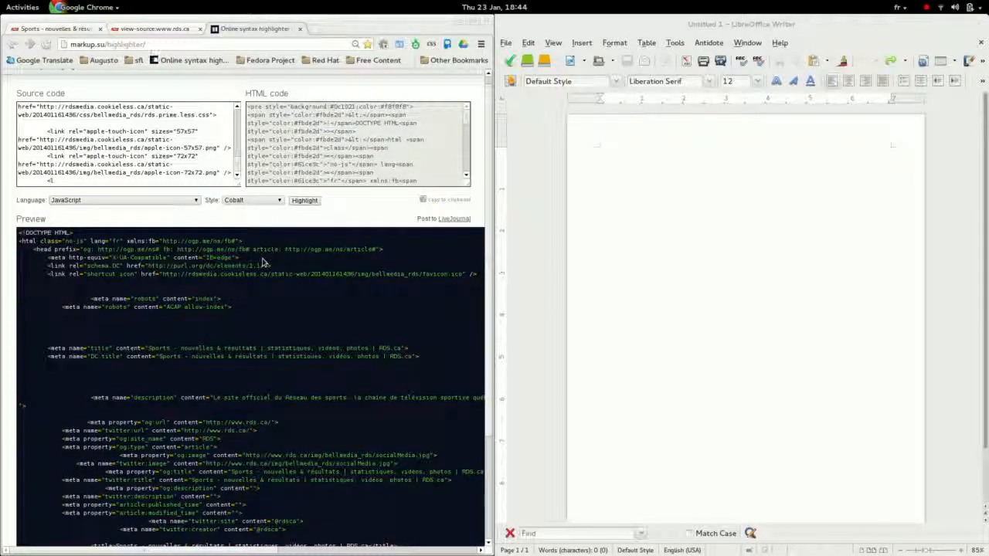
Try the IDLE, LAZY, MagicWB (Amiga), Slush & Poppies, Solarized (light) and SpaceCadet styles on the highlighted preview
key("Down")
key("Down")
key("Down")
key("Down")
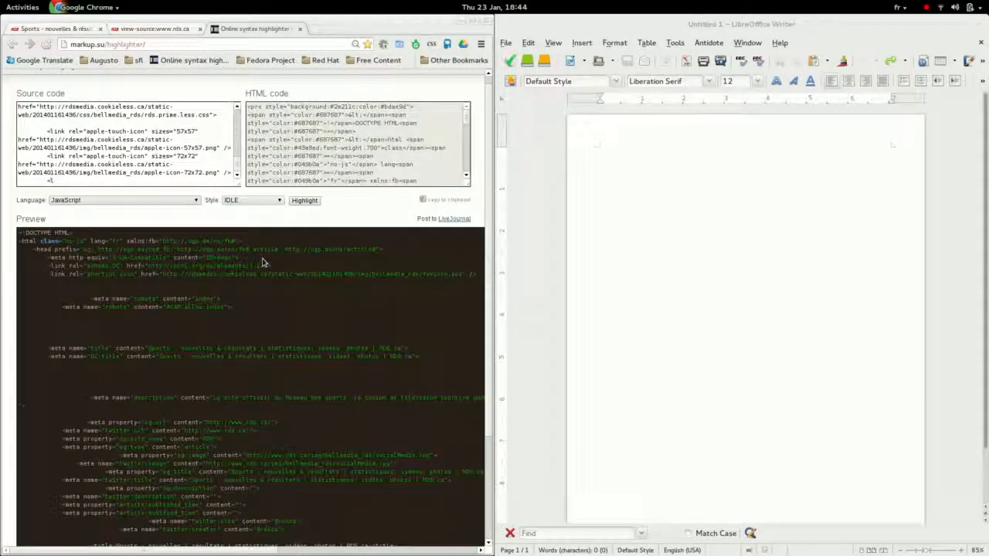
key("Down")
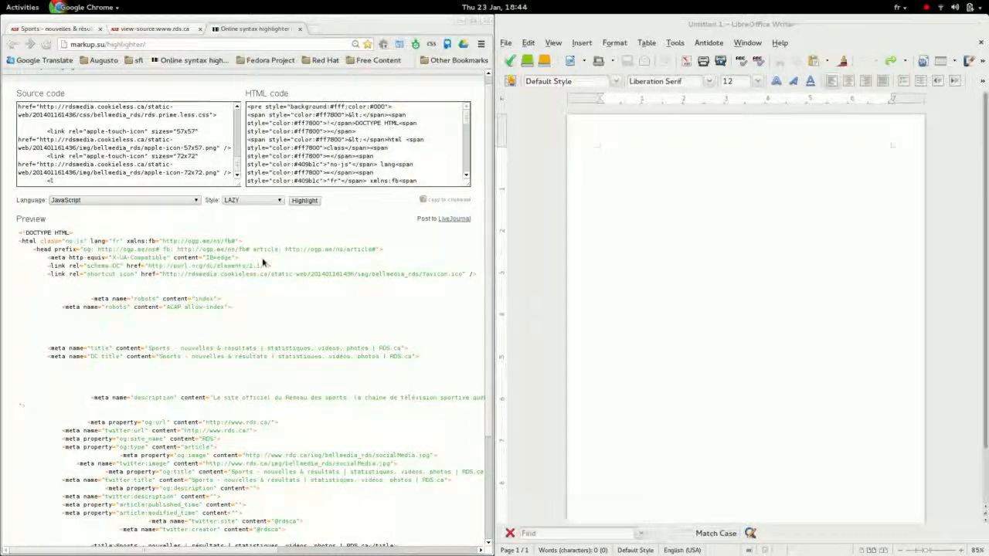
key("Down")
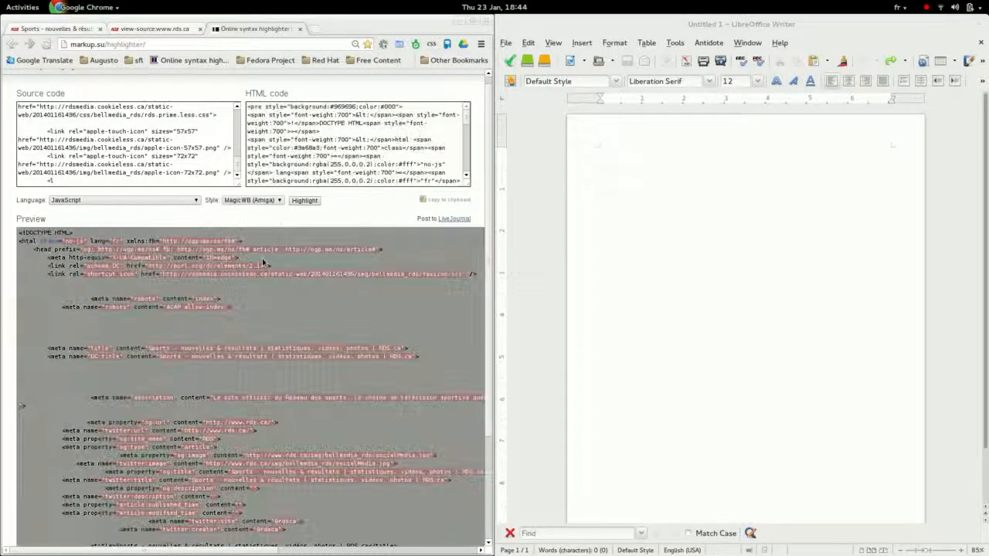
key("Down")
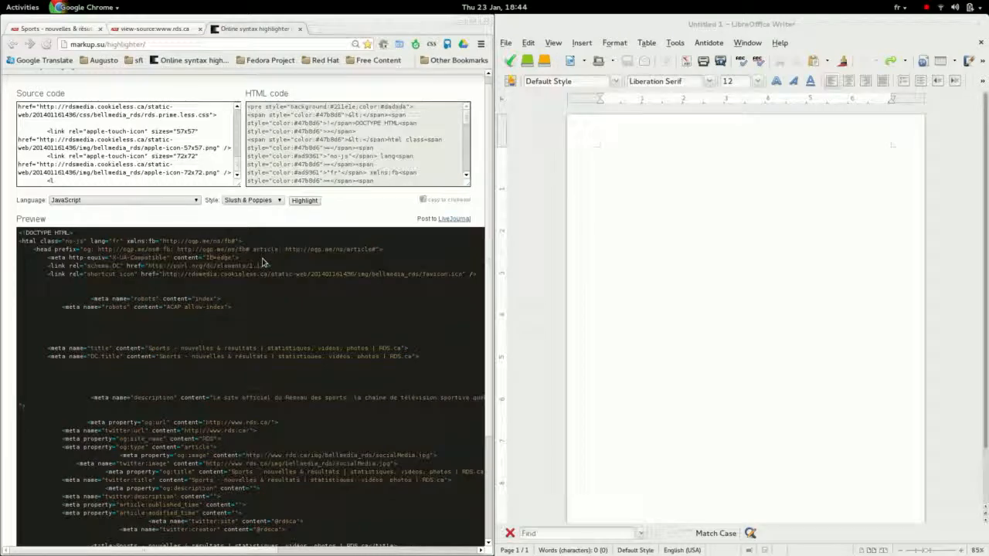
key("Down")
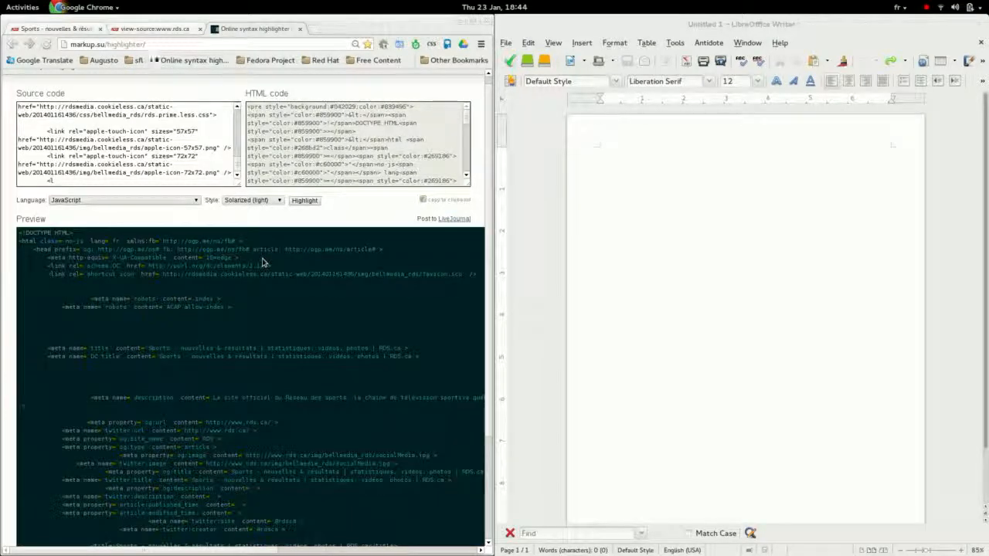
key("Down")
key("Down")
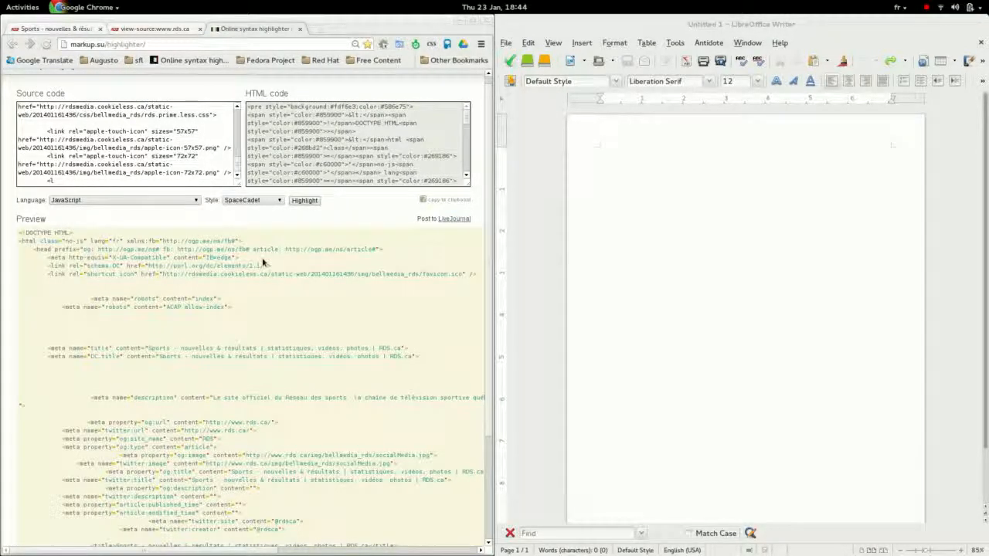
Set the highlighter's style back to iPlastic
key("Down")
key("Down")
key("Down")
key("Down")
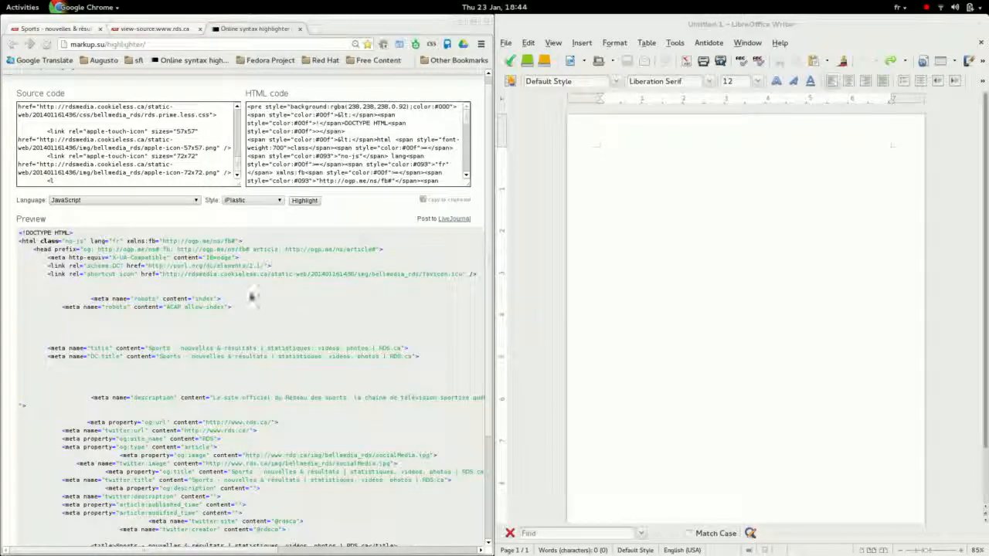
Copy the entire highlighted code from the preview and switch to the LibreOffice Writer document
left_click_drag(21, 240, 245, 501)
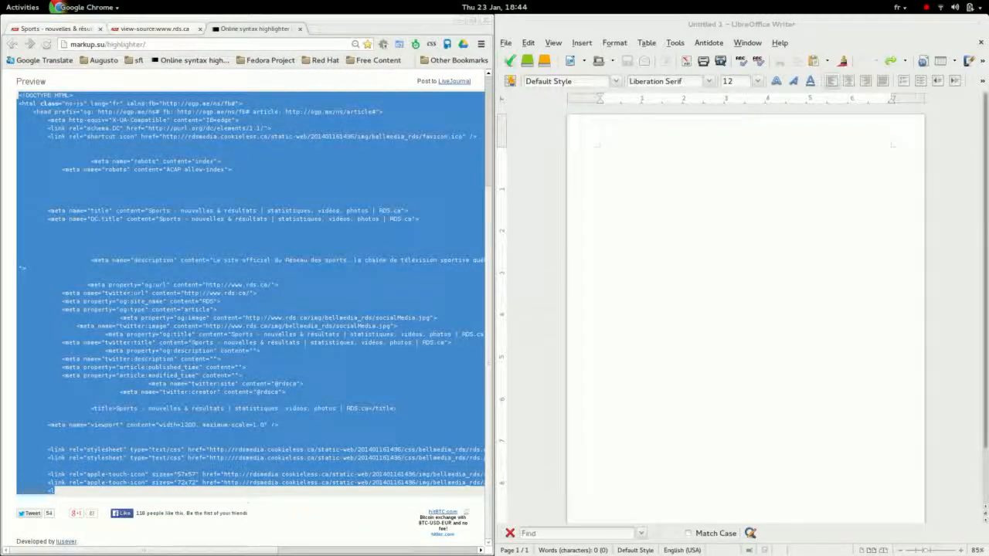
left_click(681, 464)
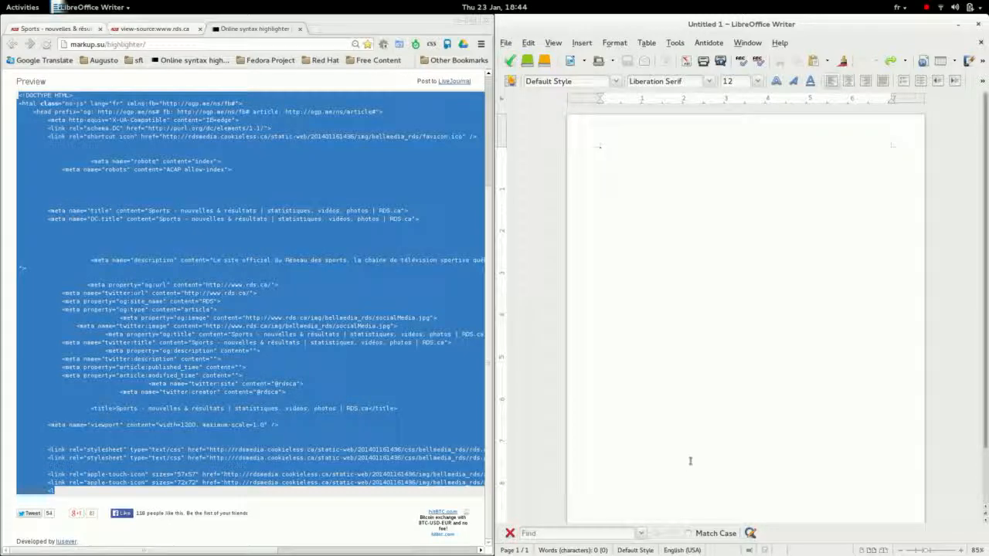
Try pasting the highlighted code directly onto the blank page, review it, and undo the paste
key("ctrl+v")
scroll(786, 360, "up", 10)
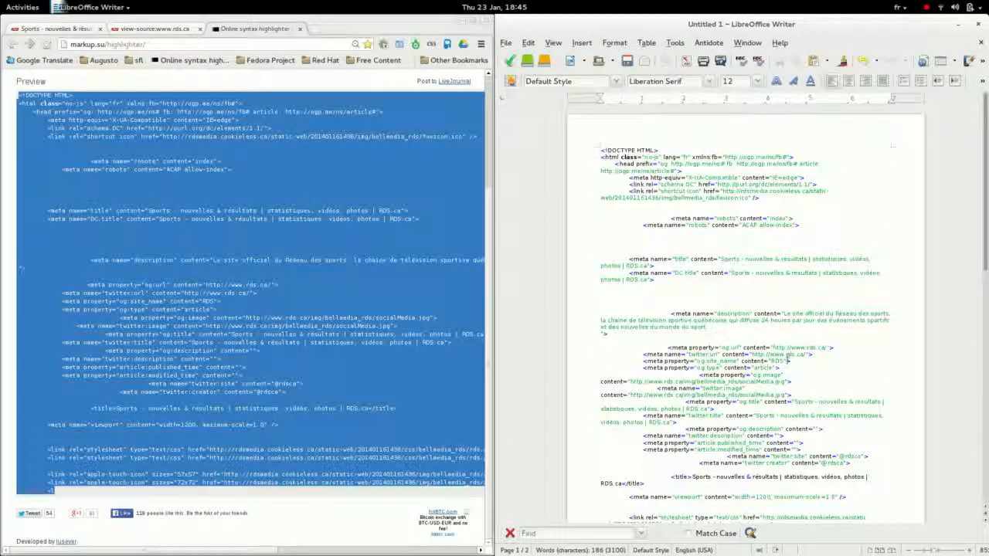
key("ctrl+z")
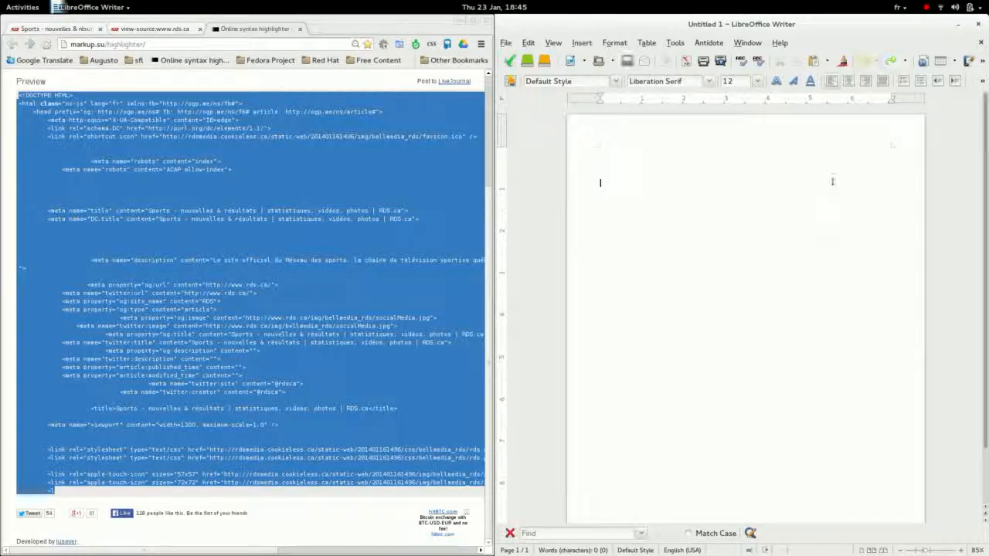
Insert a table with one column and one row below the first lines, and paste the highlighted code into its cell
left_click(942, 66)
key("Tab")
key("Tab")
key("Down")
key("Return")
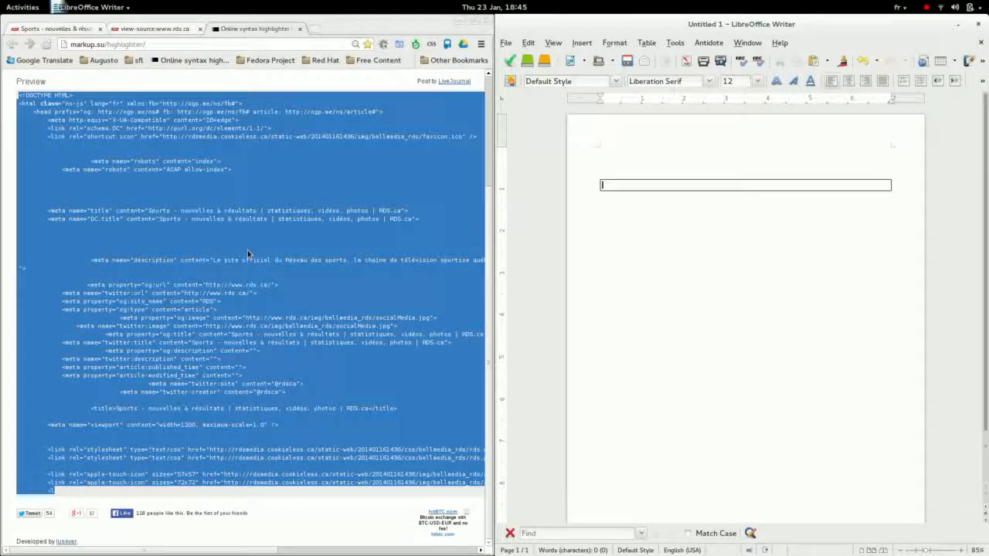
key("ctrl+v")
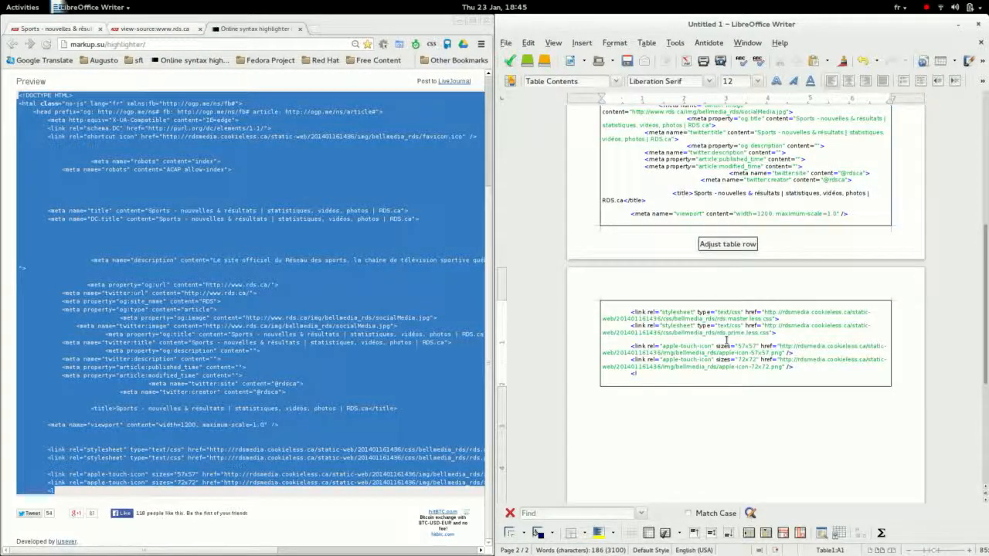
Set the font size of all the code in the table to 8
key("ctrl+a")
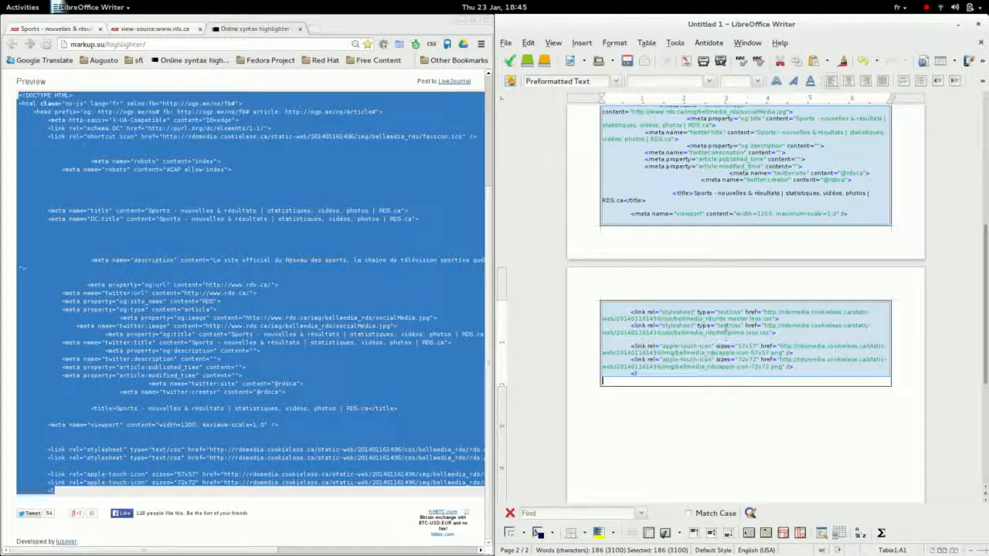
left_click(742, 81)
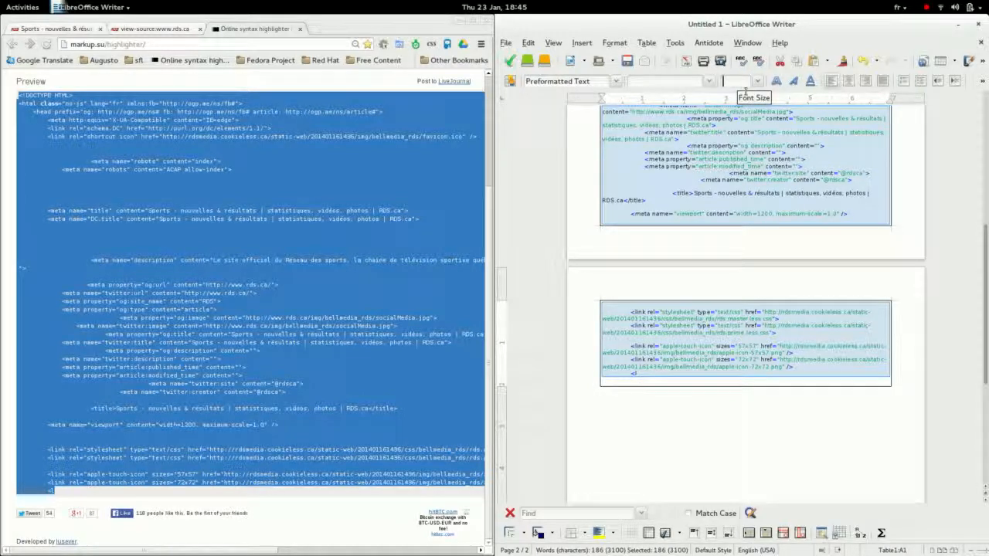
type("8")
key("Return")
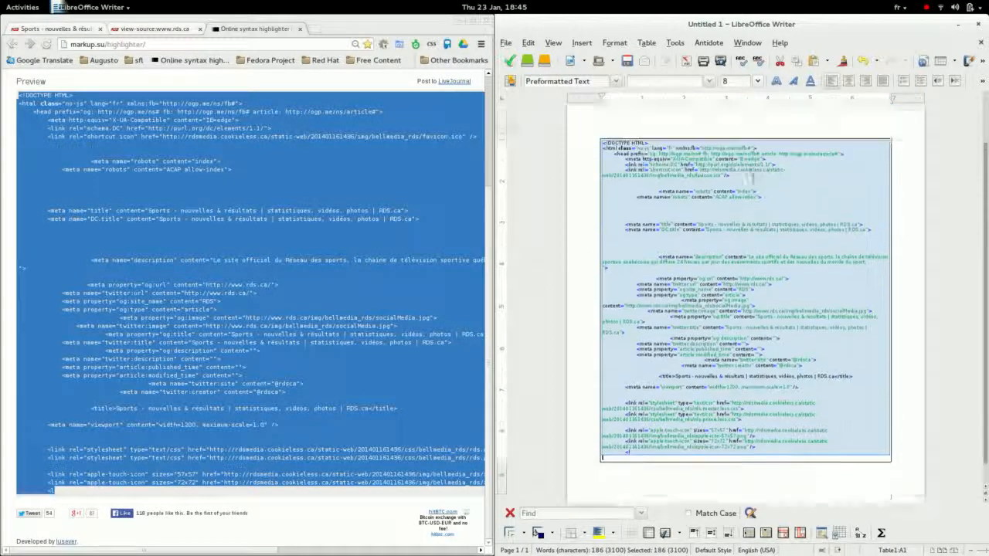
Give the code table a Gray 1 cell background and remove all of its borders
left_click(782, 208)
right_click(853, 210)
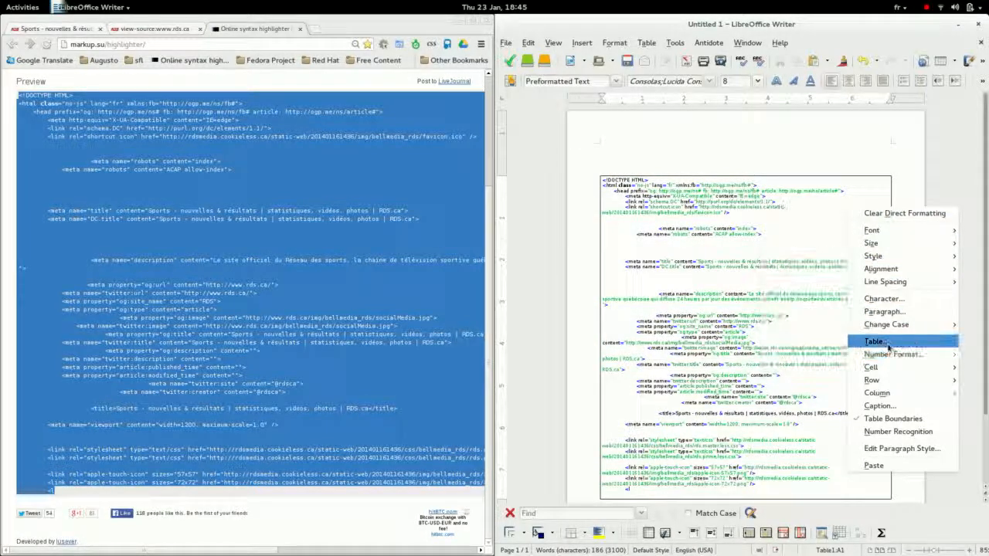
left_click(850, 341)
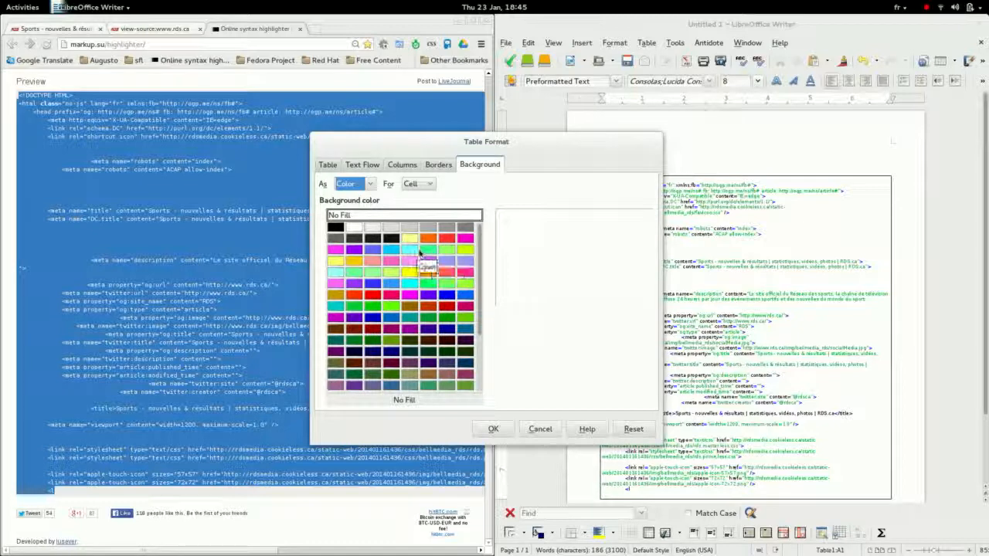
left_click(373, 226)
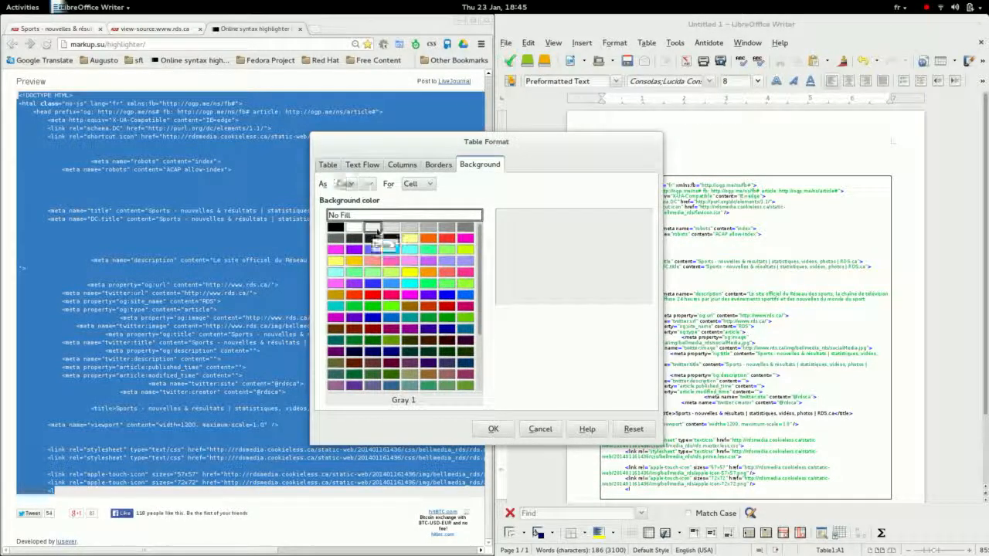
left_click(442, 169)
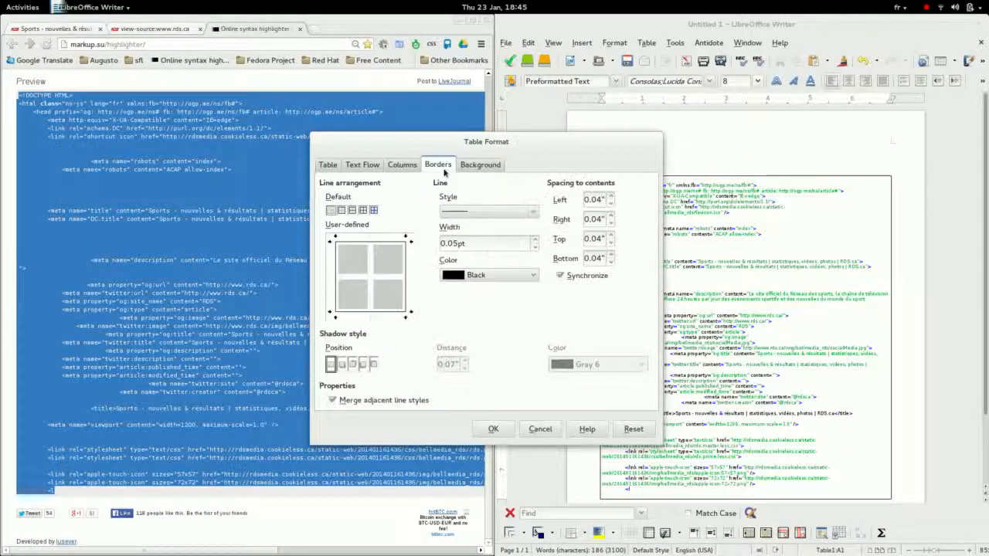
left_click(331, 209)
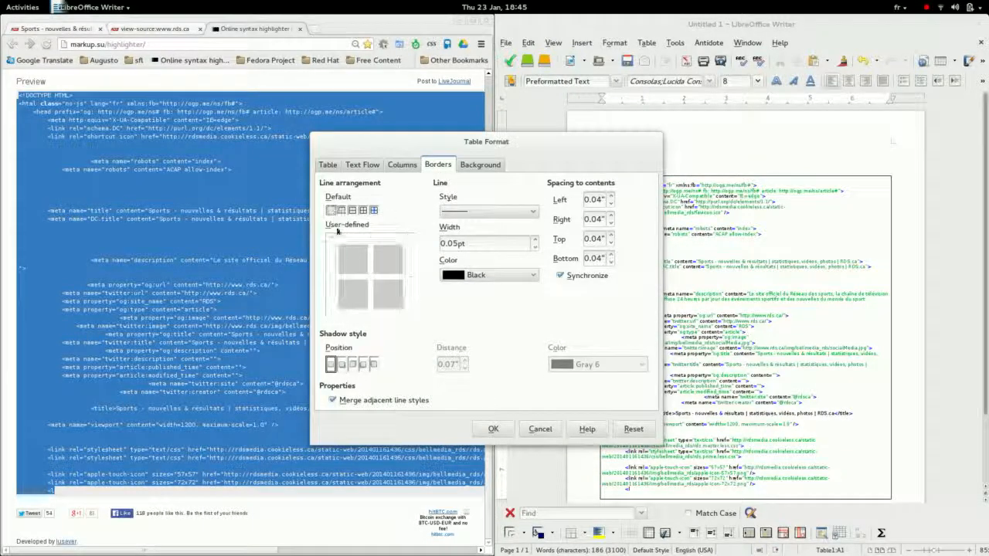
left_click(493, 429)
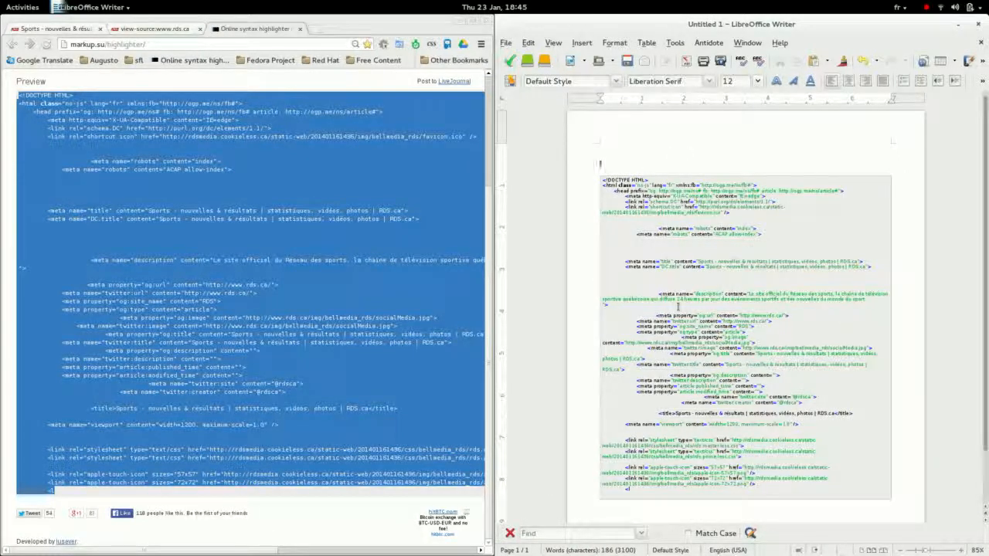
Enter the heading "Mon morceaux de code source" on the line above the code table
type("Mon morceaux de")
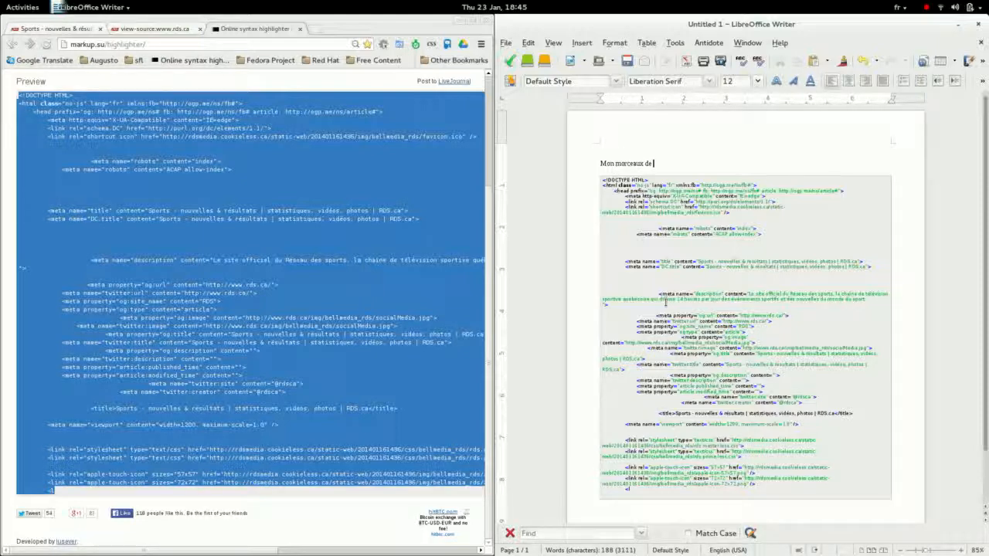
type("co")
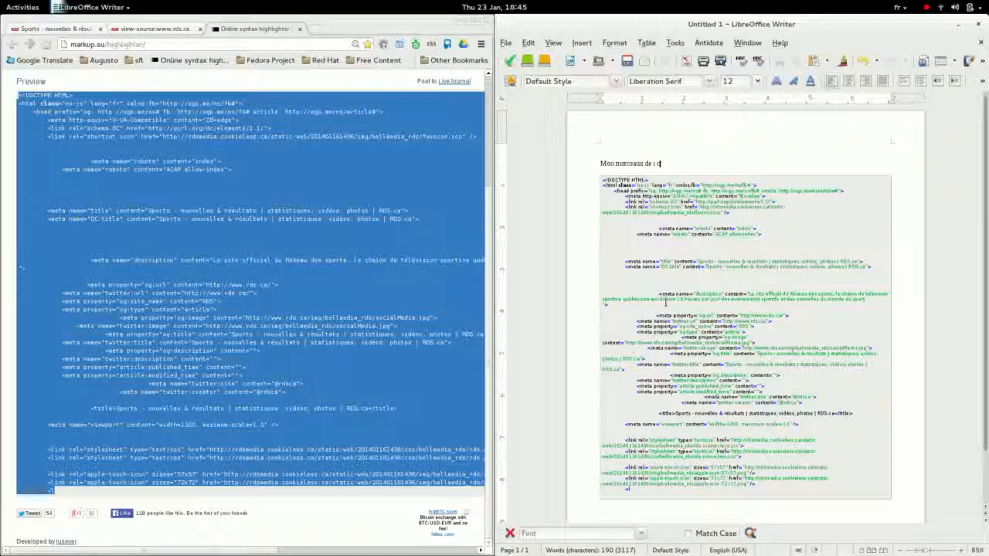
type("de source")
Apply the Title paragraph style to the heading above the code table
key("F11")
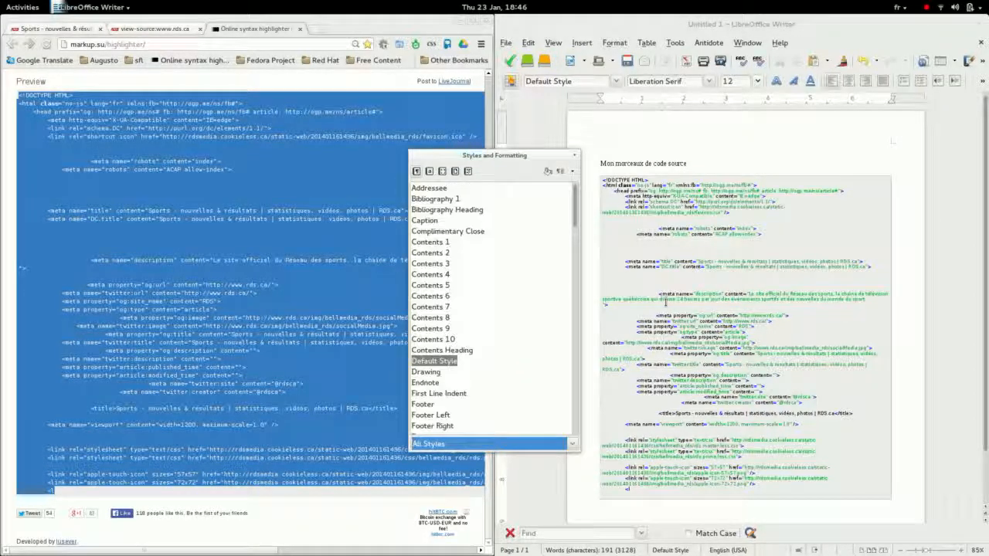
key("F11")
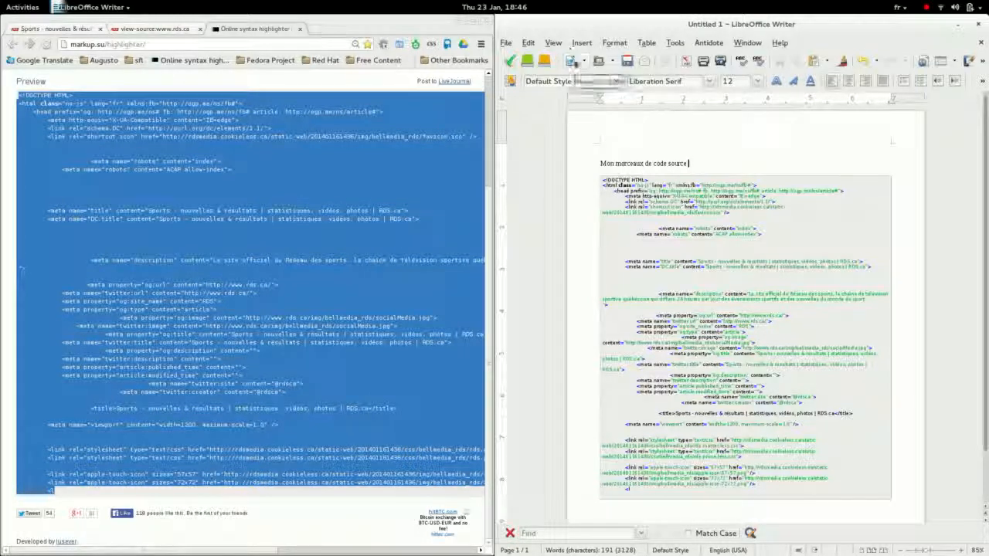
left_click(616, 83)
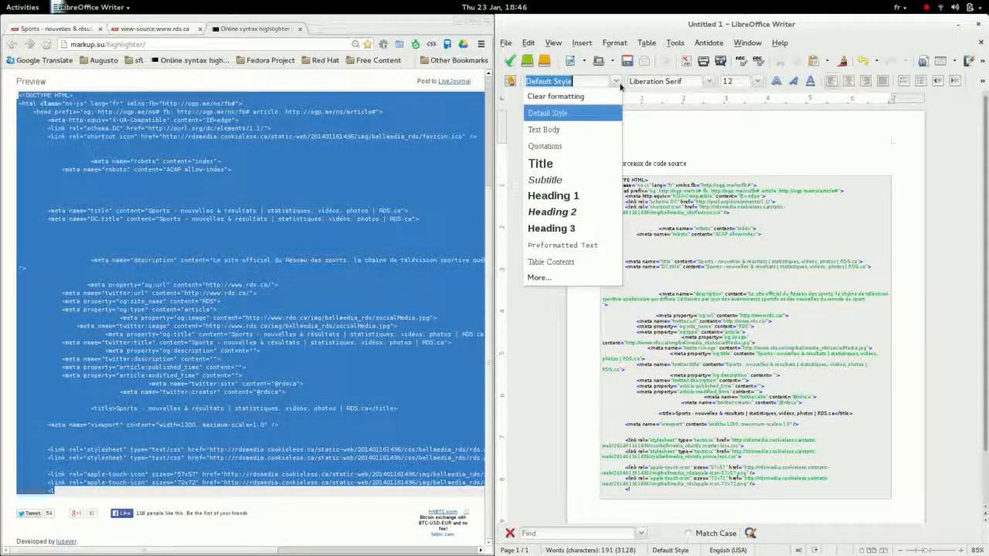
left_click(559, 164)
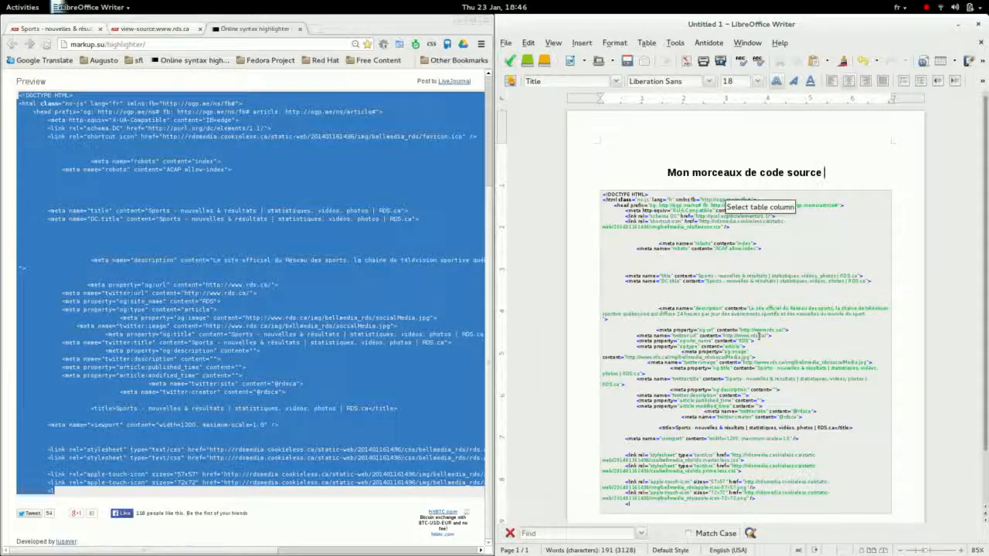
Maximize the Writer window, examine the heading and highlighted code up close, and return the window to half of the screen
key("super+Up")
scroll(392, 261, "up", 8)
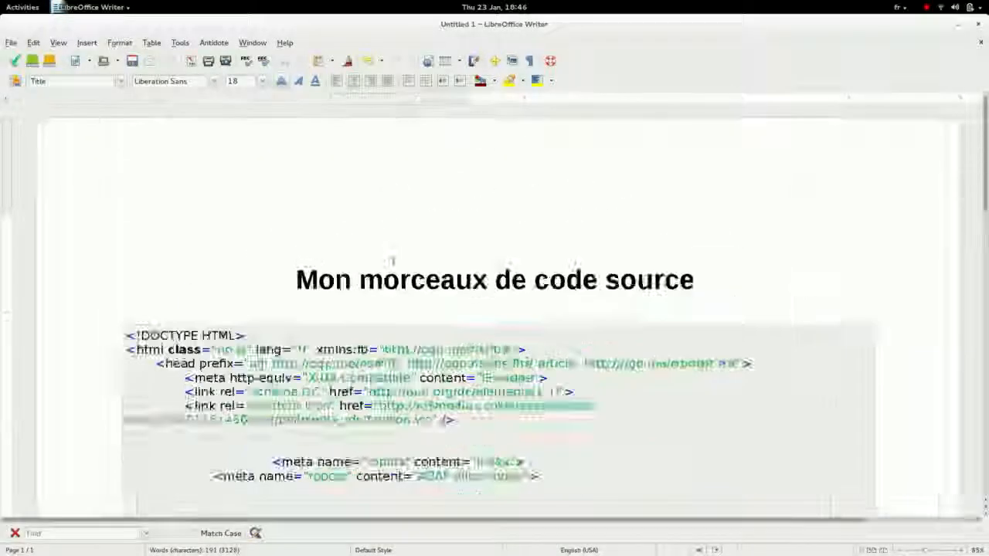
scroll(489, 321, "up", 4)
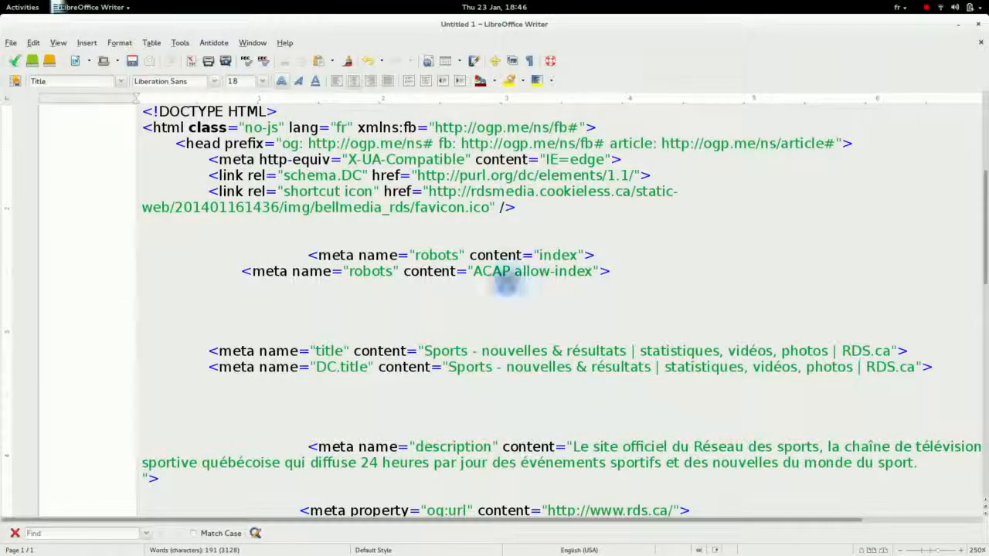
scroll(506, 283, "down", 4)
scroll(510, 287, "down", 2)
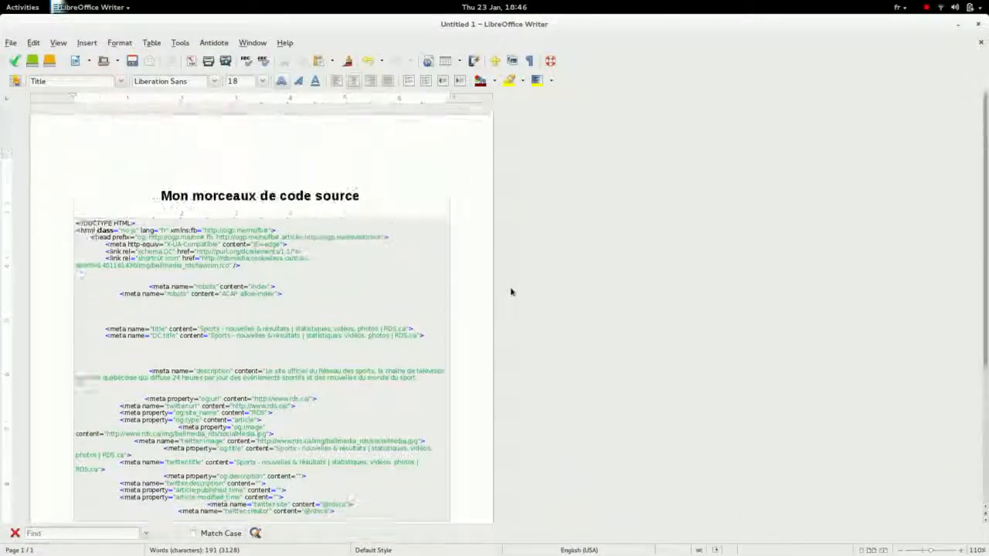
scroll(403, 296, "down", 1)
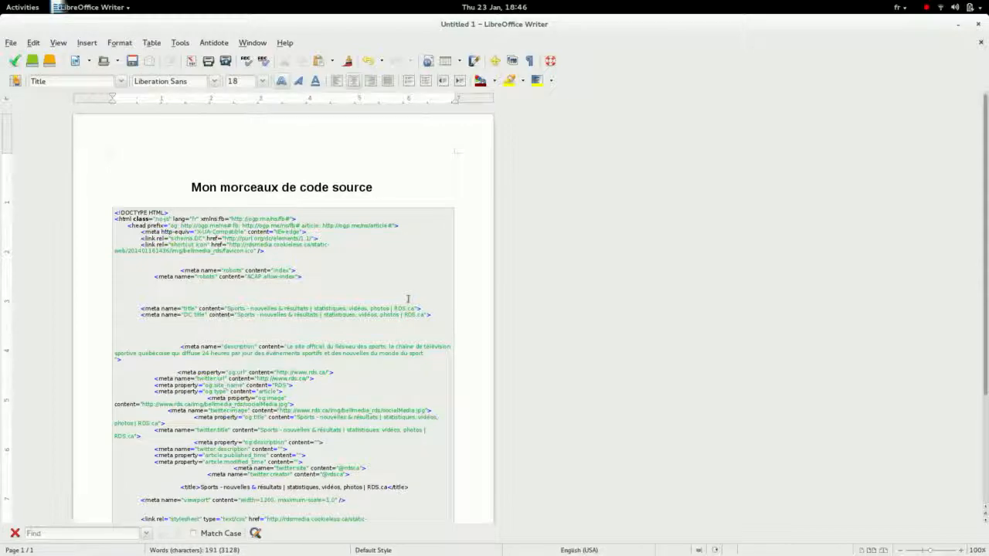
key("super+Right")
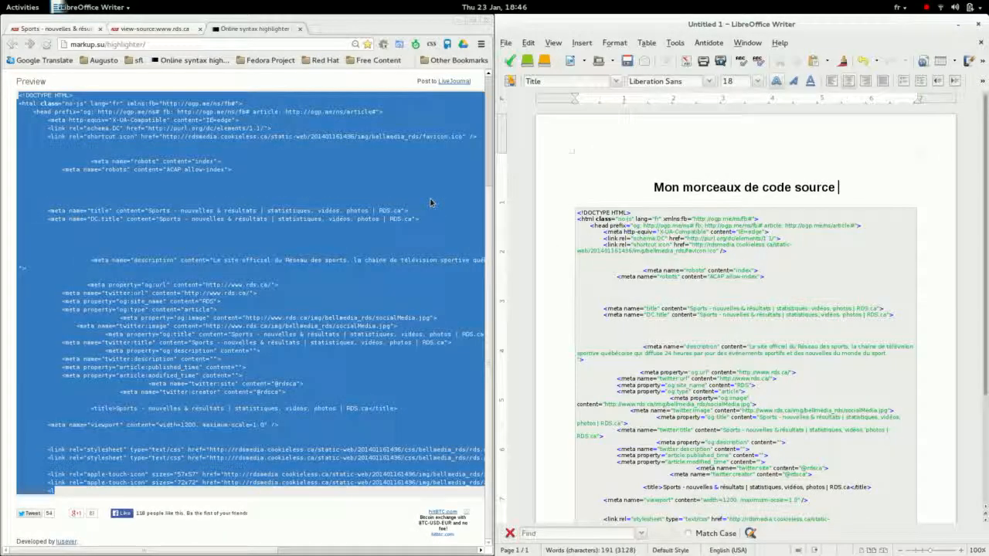